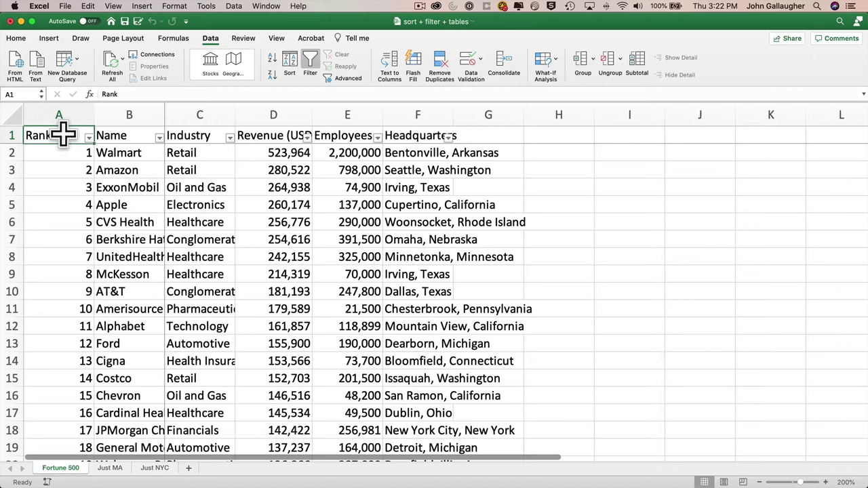
Select the full data range A1:F501 down from the Rank column and copy it.
key(super+shift+Down)
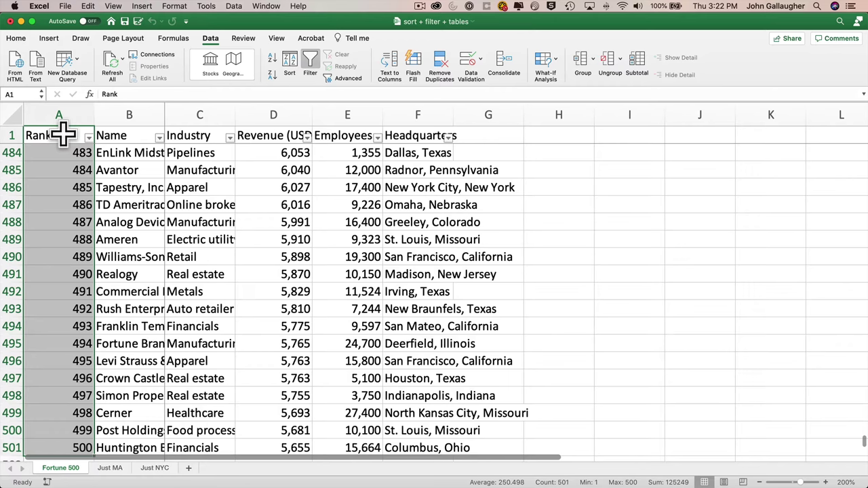
key(super+shift+Right)
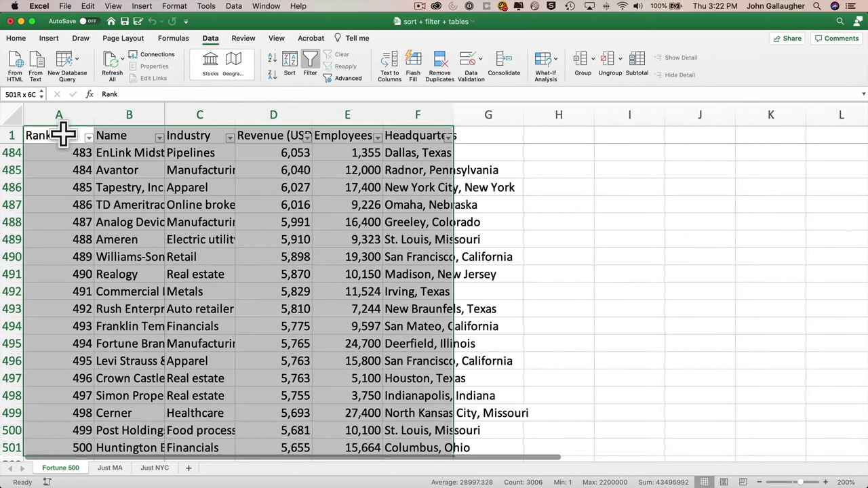
key(super+c)
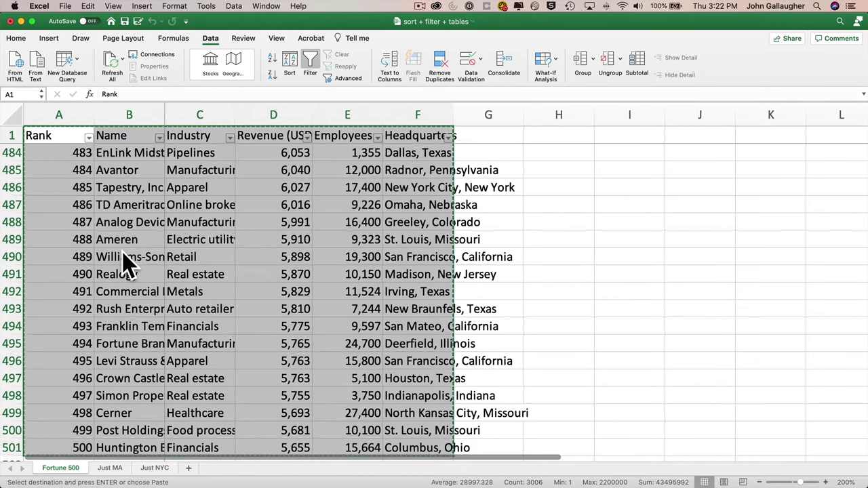
Paste the data into a new sheet named 'Fortune 500 Table' and move it after Just NYC.
click(189, 469)
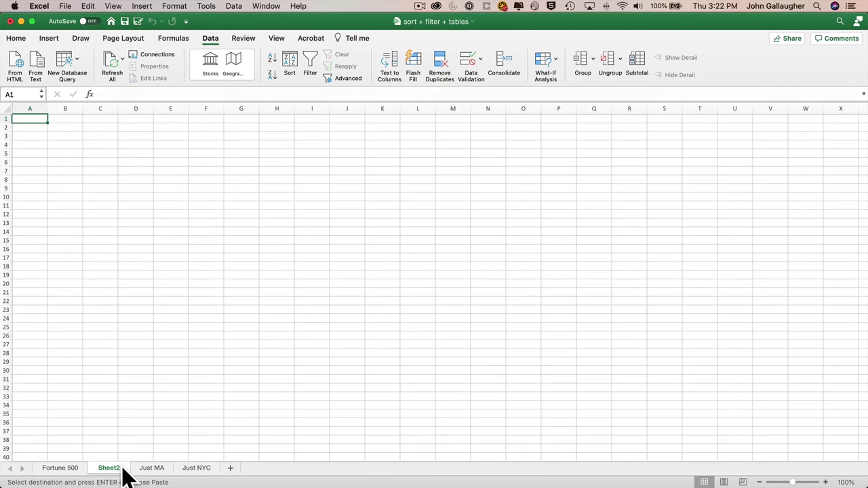
key(super+v)
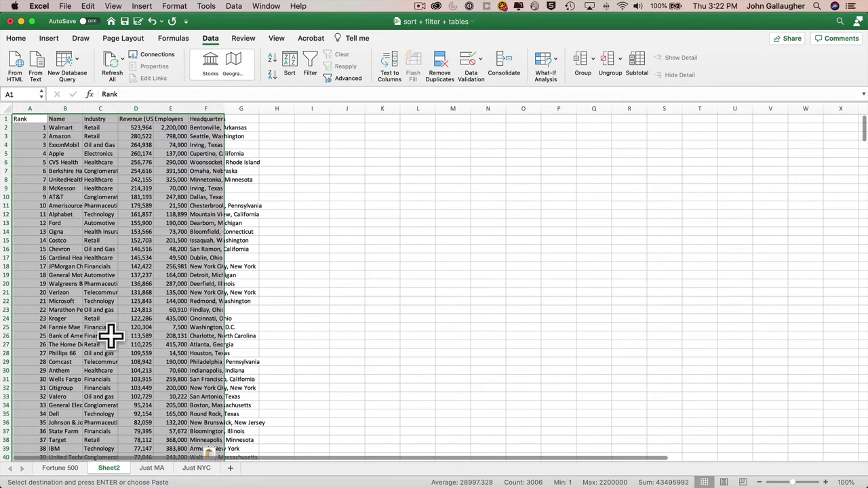
double_click(111, 468)
text(Fortune 500 Table)
key(Return)
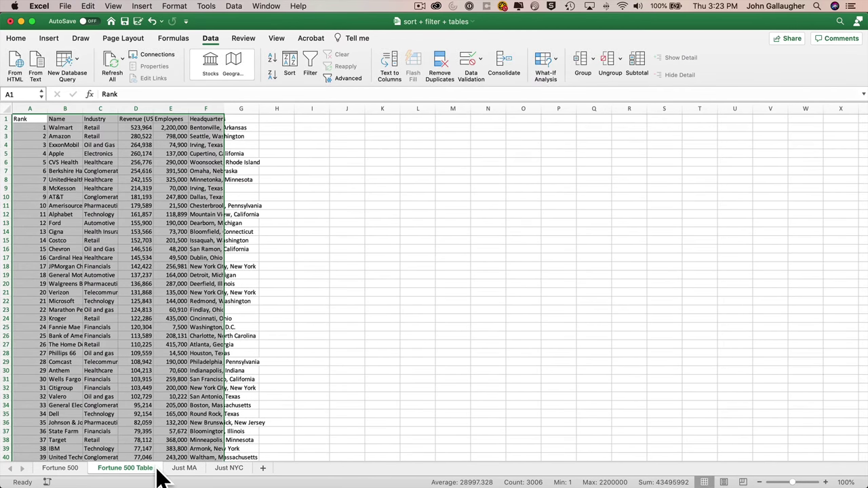
drag(157, 473, 264, 480)
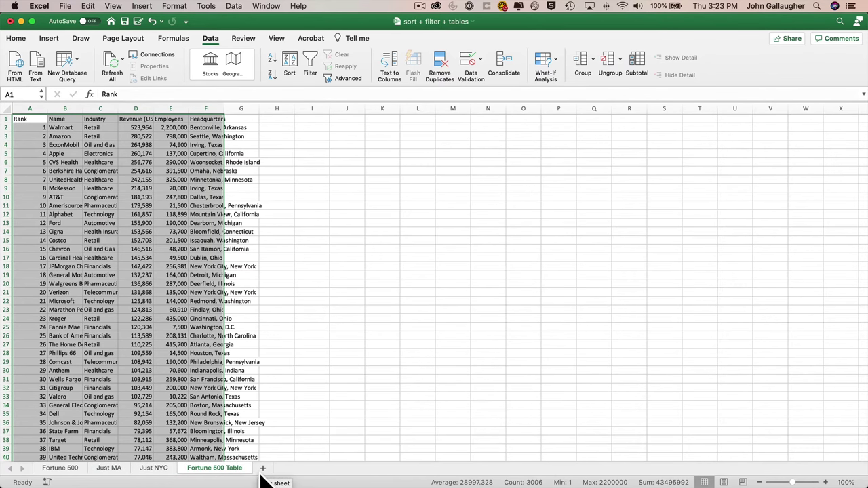
Set the sheet zoom to 200%.
click(845, 482)
click(411, 129)
click(455, 248)
Freeze panes at C2 so row 1 and columns A-B stay fixed while scrolling.
click(193, 153)
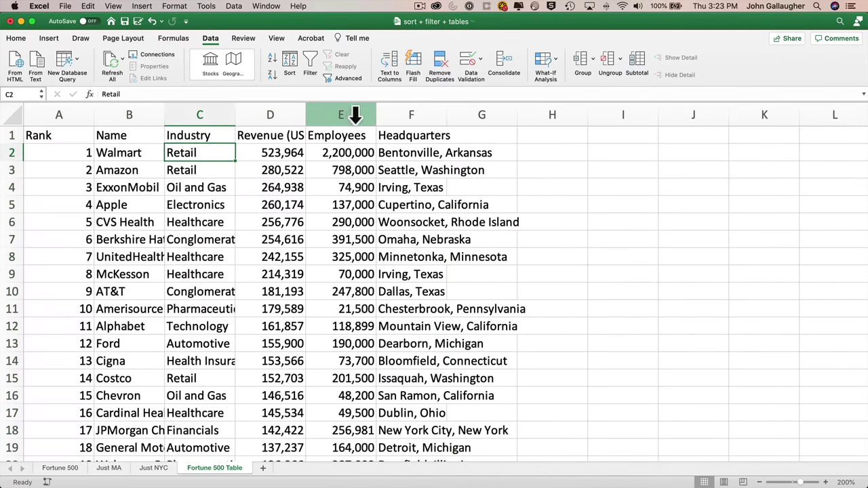
click(277, 39)
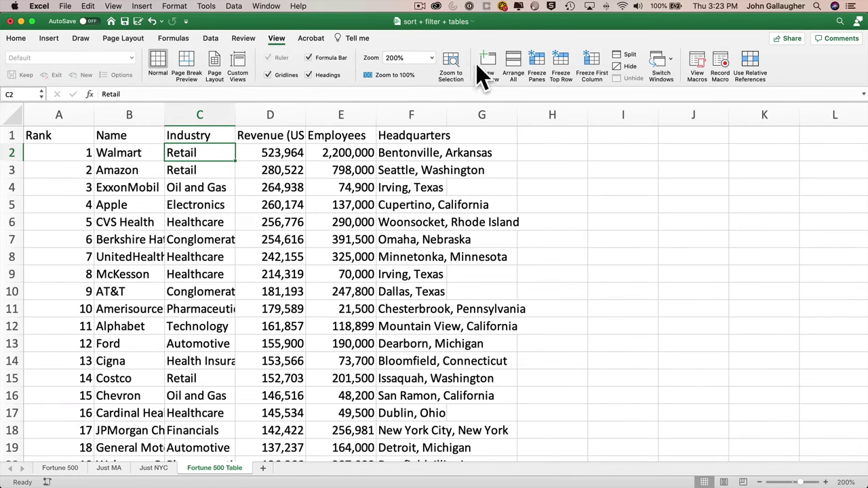
click(540, 71)
scroll(299, 250, down, 4)
scroll(298, 249, up, 4)
scroll(299, 249, right, 2)
scroll(299, 249, left, 2)
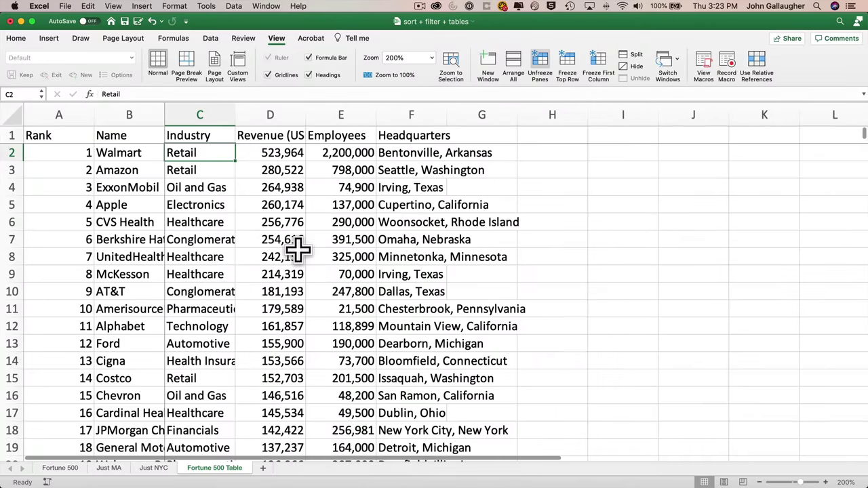
click(210, 38)
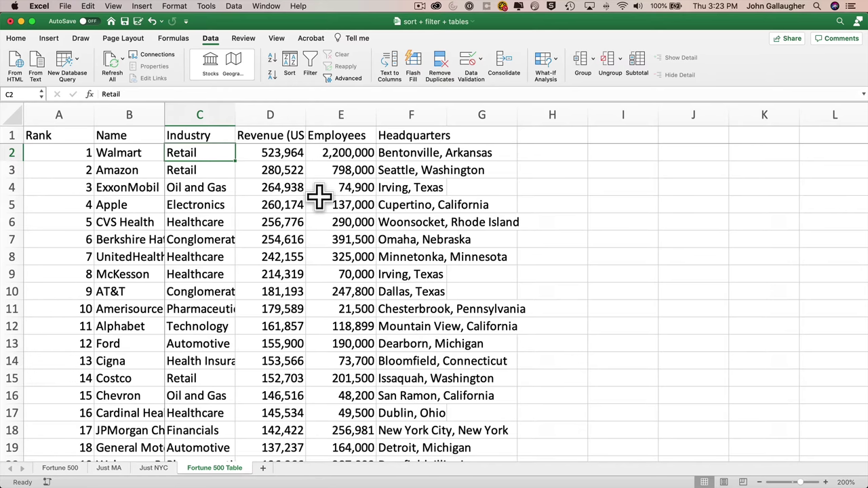
Format A1:F501 as a table with headers using a green Medium table style.
click(18, 38)
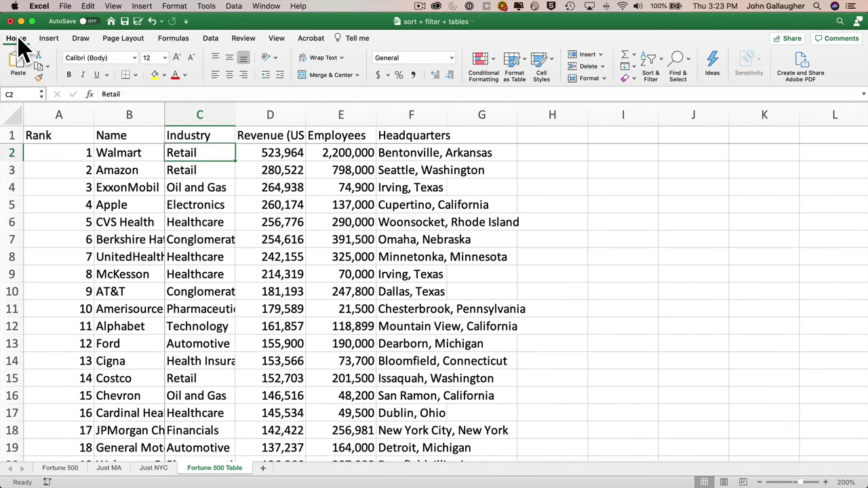
click(526, 67)
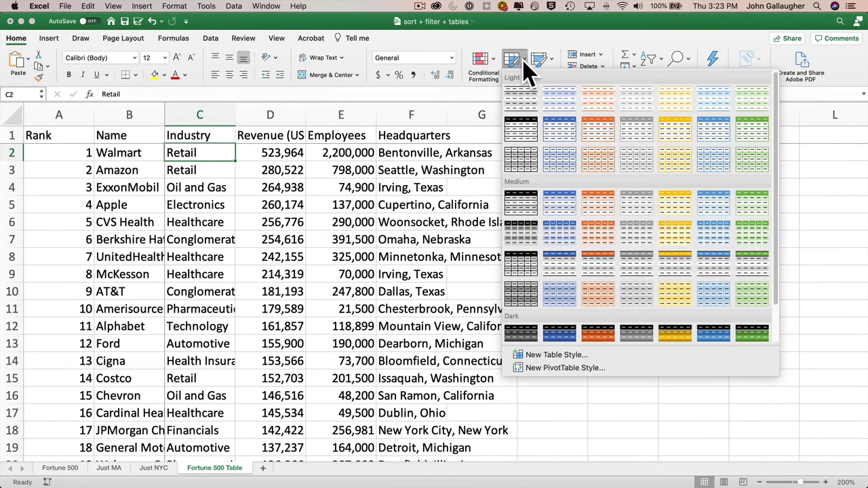
click(763, 272)
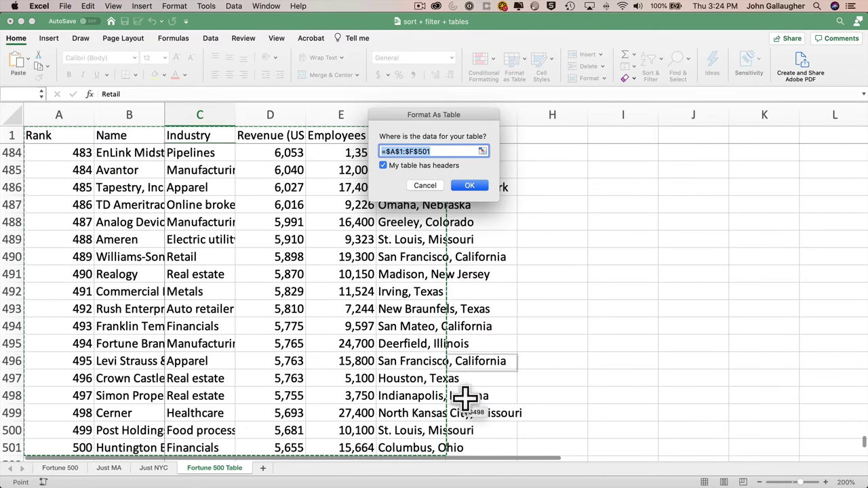
click(477, 186)
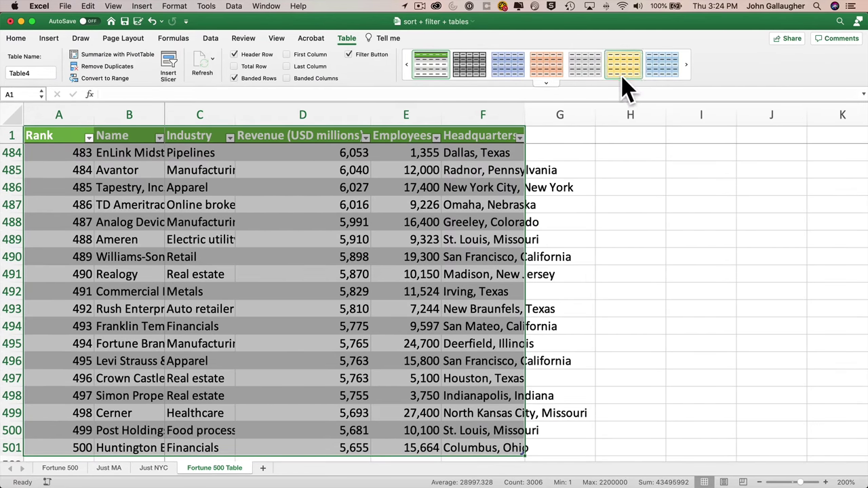
Undo the green table and recreate A1:F501 as a plain table with headers using Cmd+T.
key(super+z)
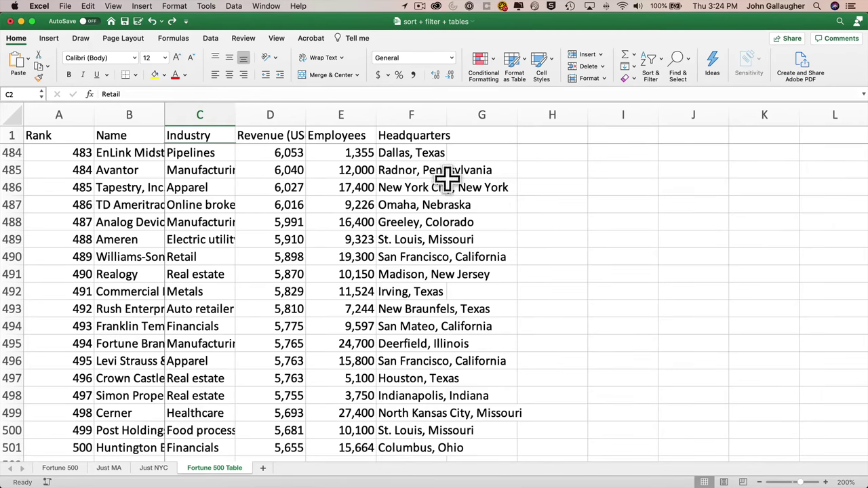
click(355, 170)
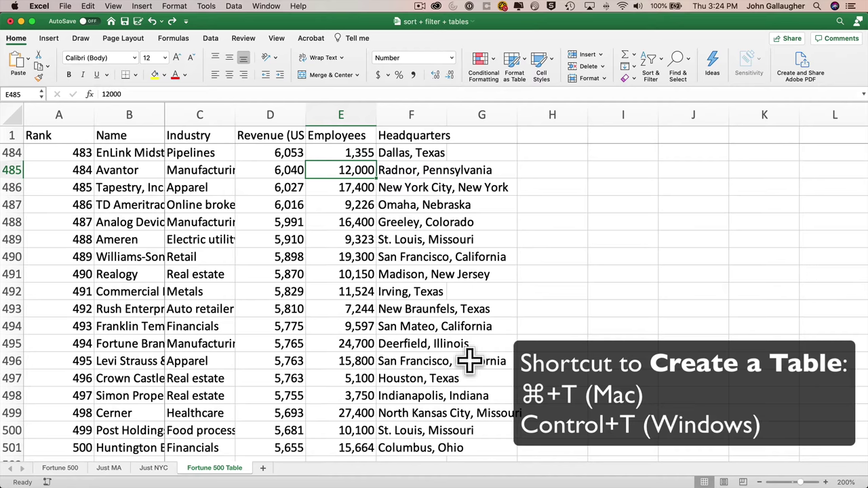
key(super+t)
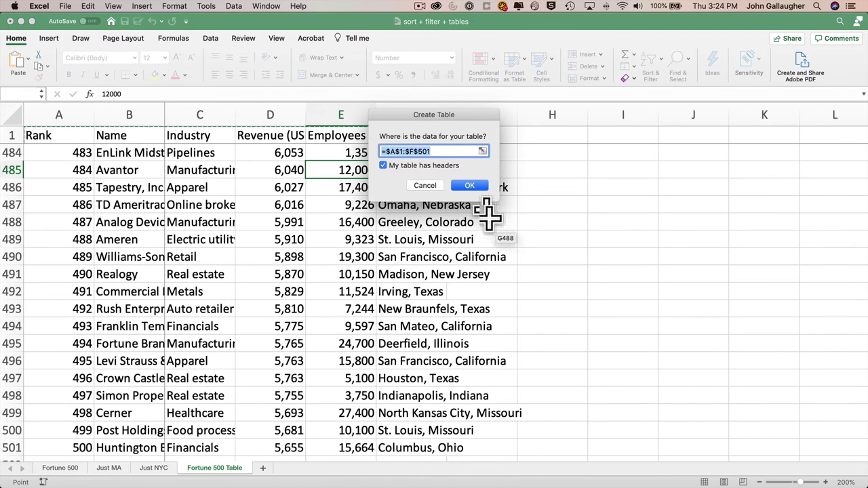
click(474, 187)
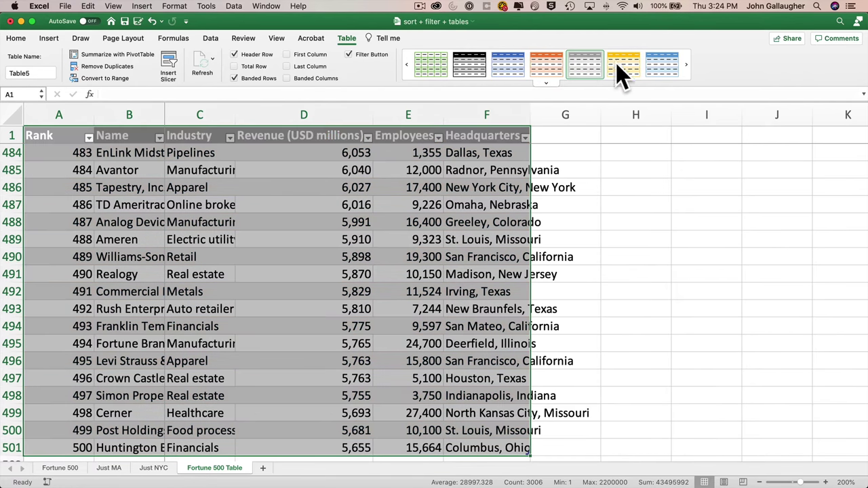
Try blue and gold table styles, keeping the darker blue banded style.
click(687, 66)
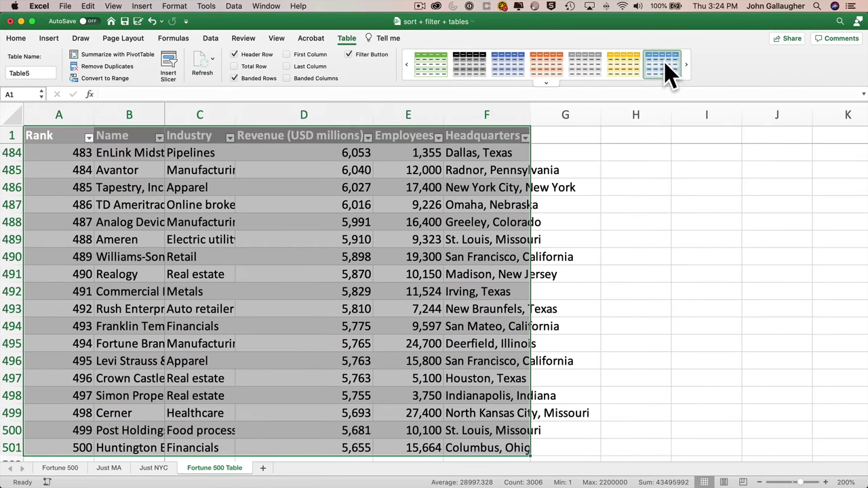
click(663, 66)
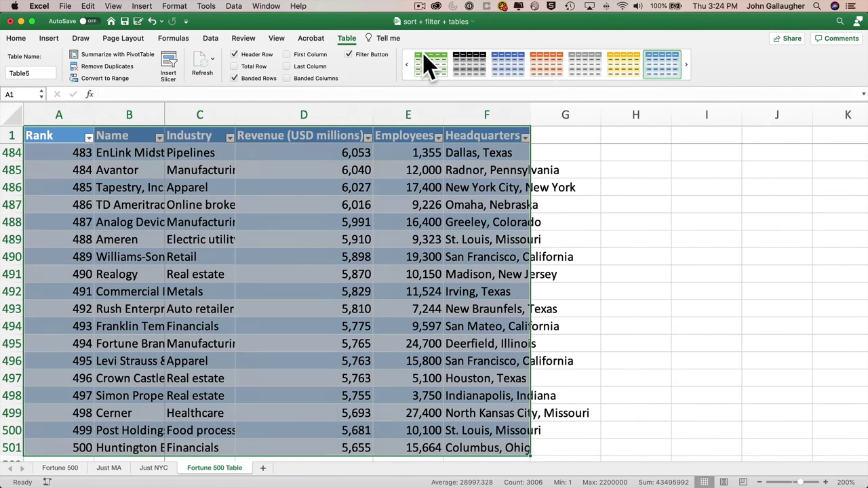
click(511, 71)
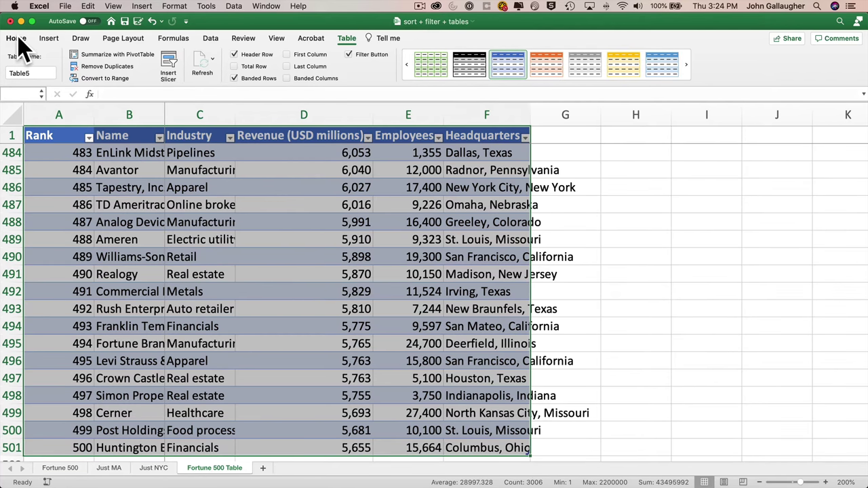
click(17, 39)
click(517, 61)
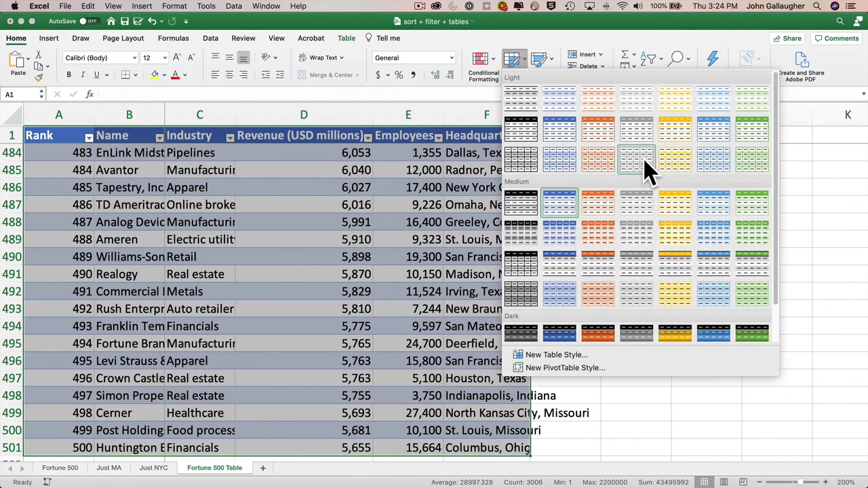
click(679, 202)
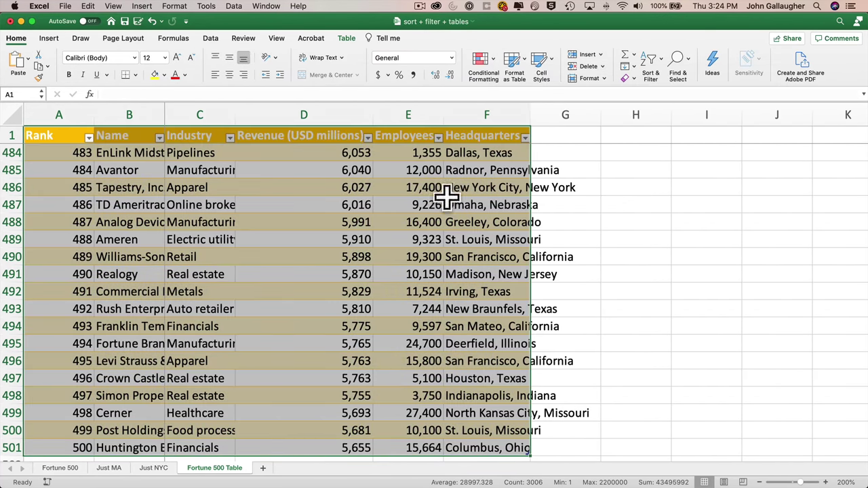
key(super+z)
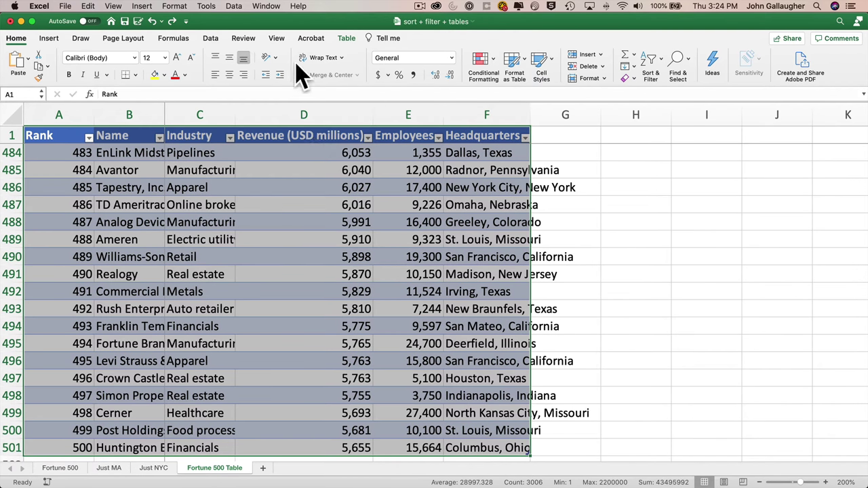
Toggle the table's Filter Button and Banded Rows options off and back on.
click(348, 40)
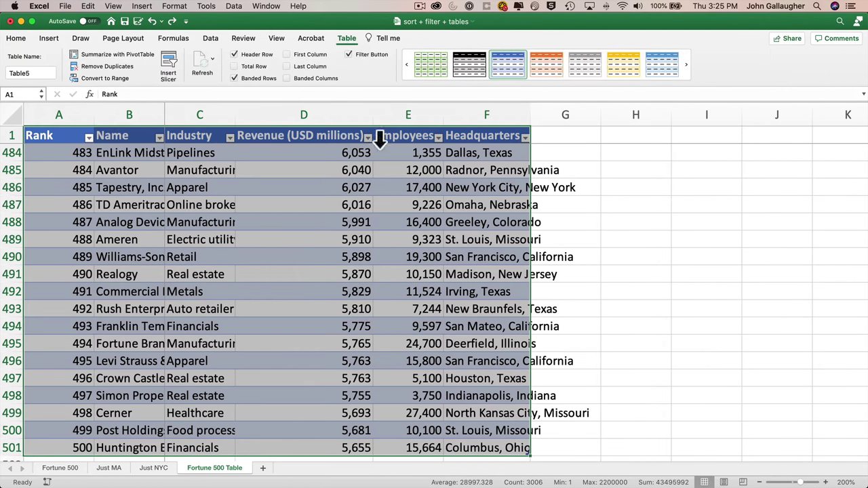
click(358, 56)
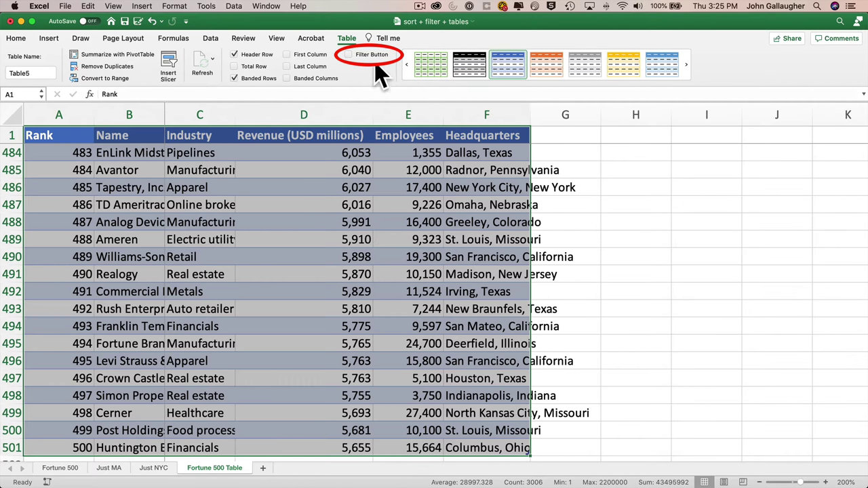
click(371, 56)
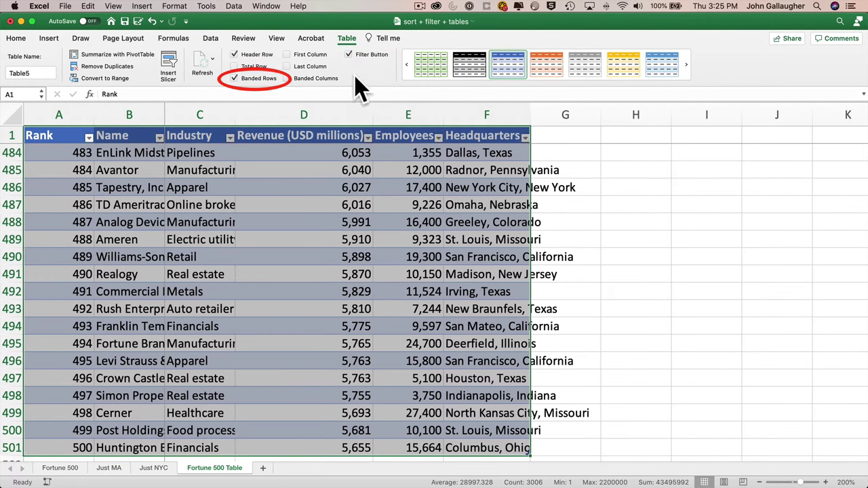
click(250, 82)
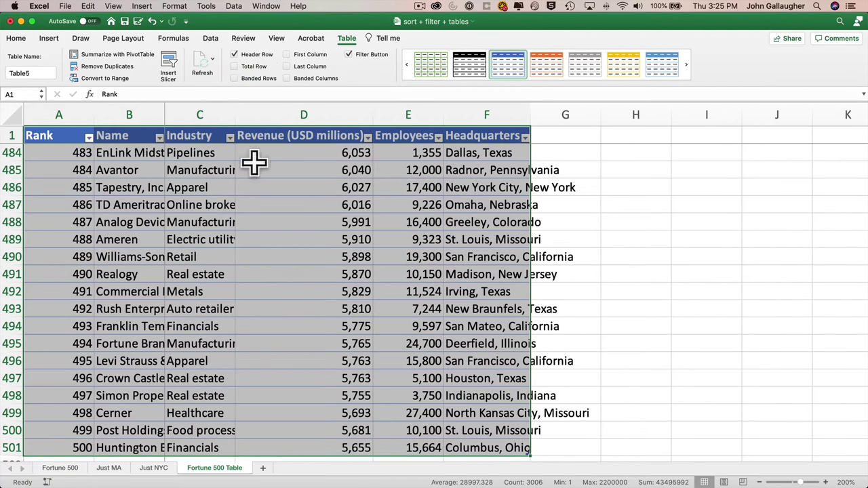
click(252, 80)
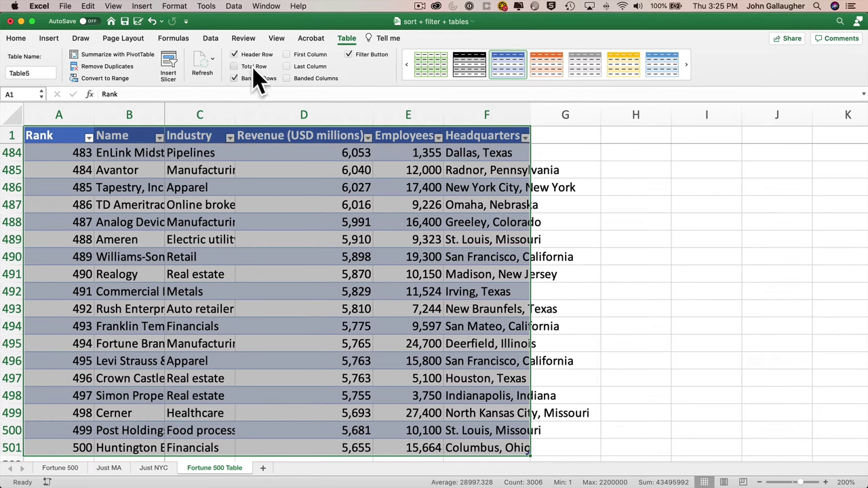
Add a Total row at row 502, showing a count of 500 under Headquarters.
click(252, 68)
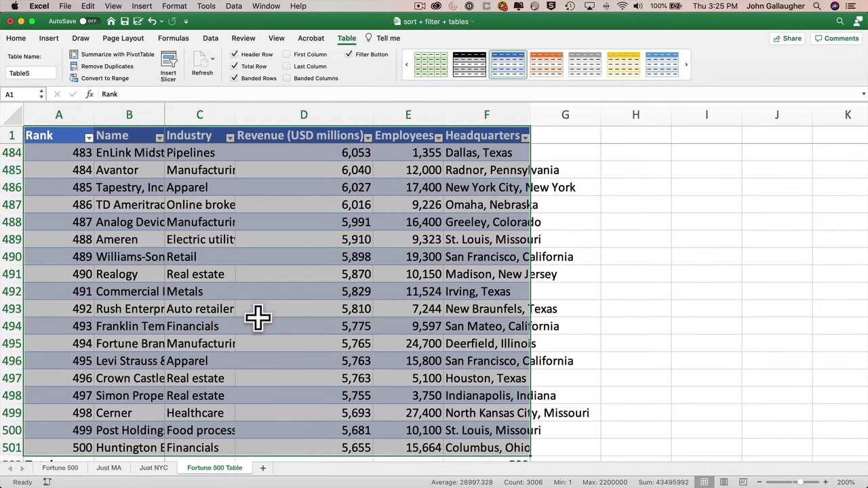
scroll(258, 316, down, 4)
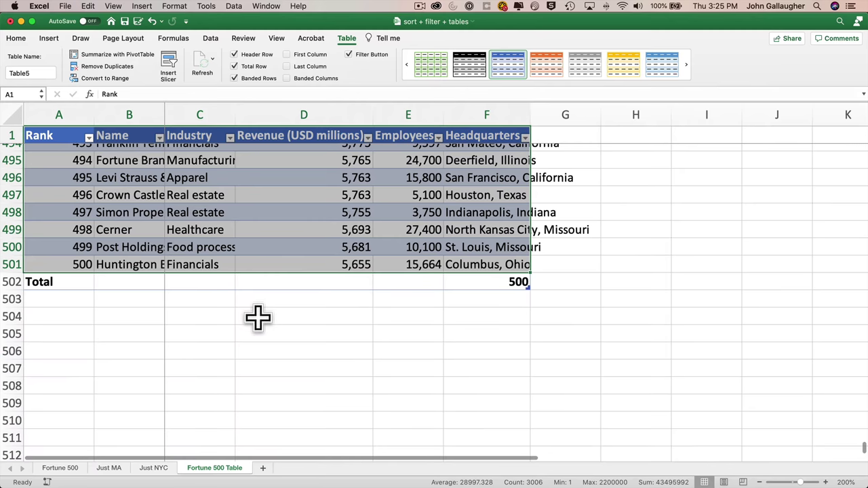
scroll(258, 316, up, 4)
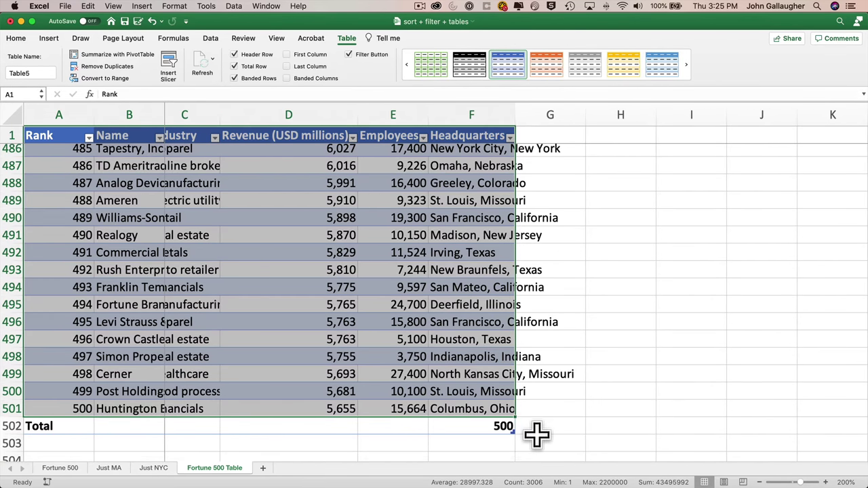
click(502, 427)
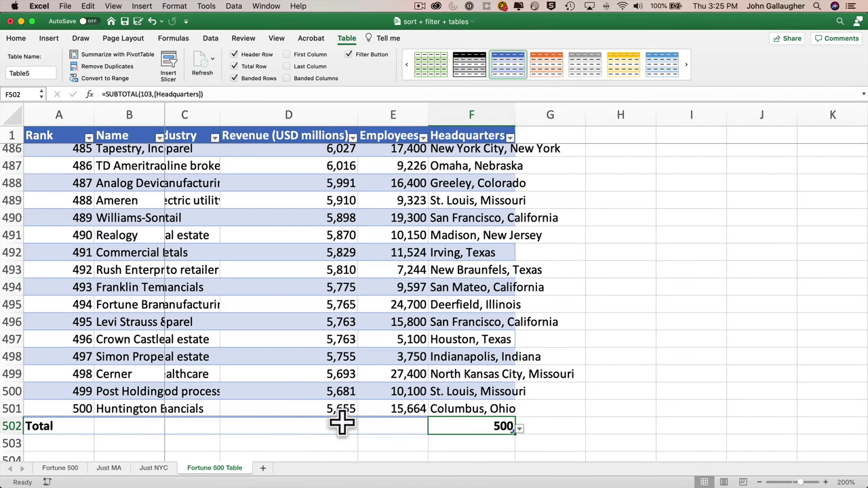
click(332, 426)
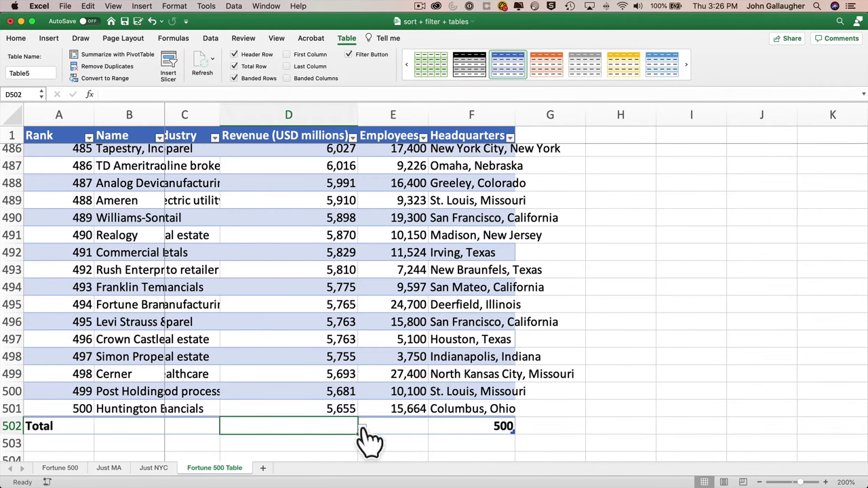
Set the Revenue total in D502 to Average, showing 28,420.
click(362, 432)
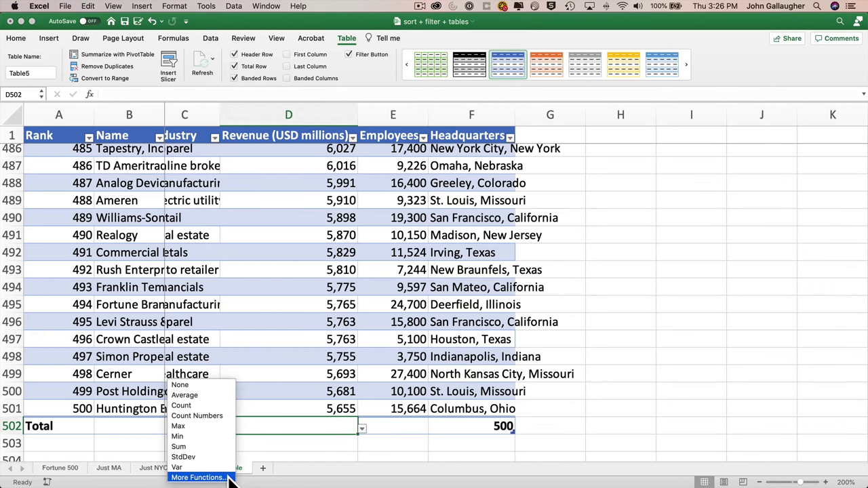
click(224, 396)
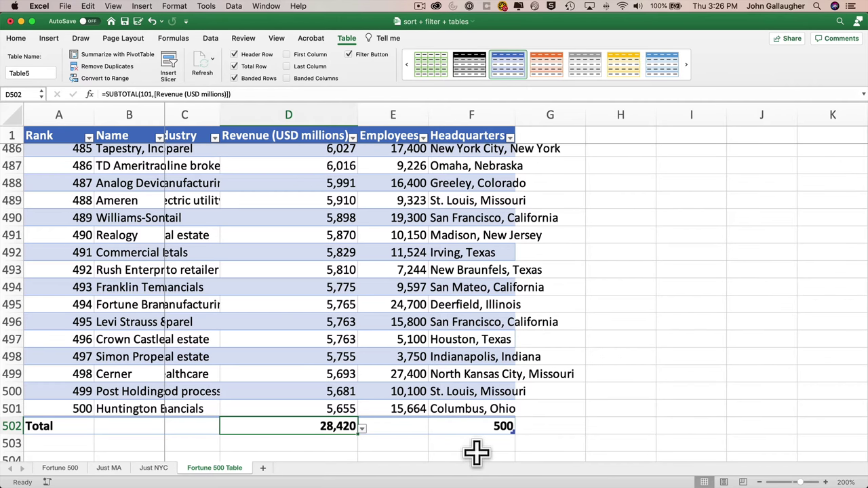
scroll(456, 461, down, 5)
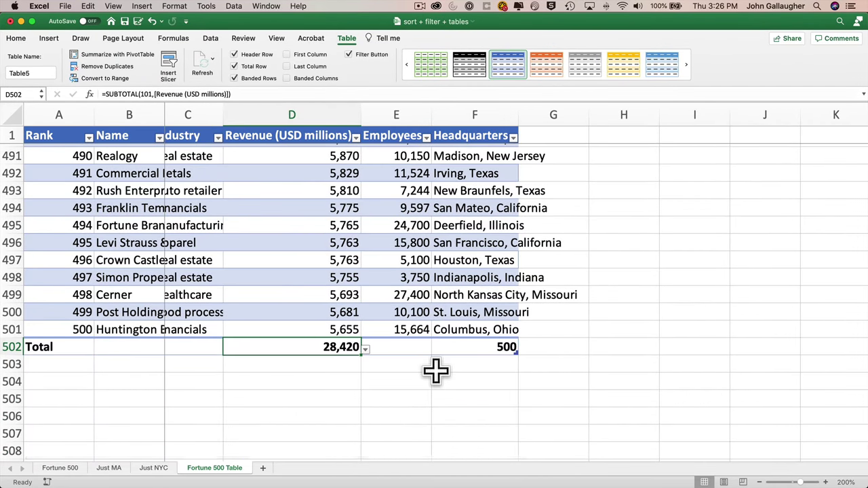
scroll(434, 237, up, 1)
scroll(434, 238, down, 1)
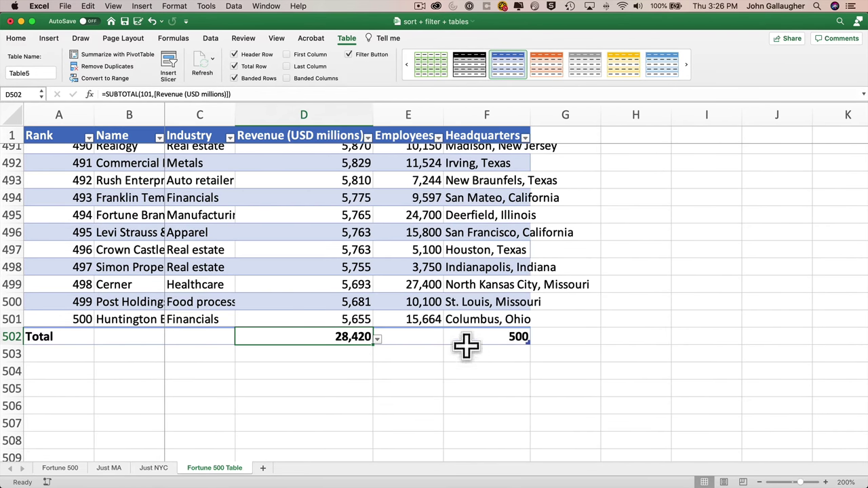
Set the Employees total in E502 to Sum, giving 29,160,643.
click(426, 338)
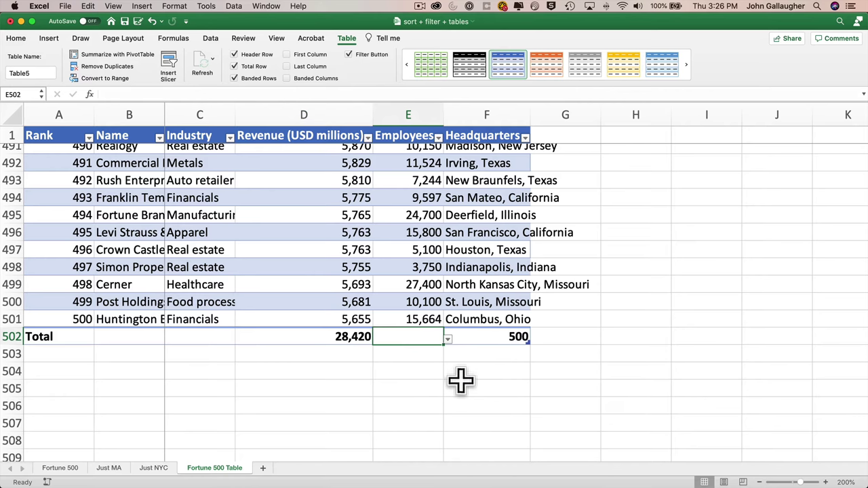
click(448, 339)
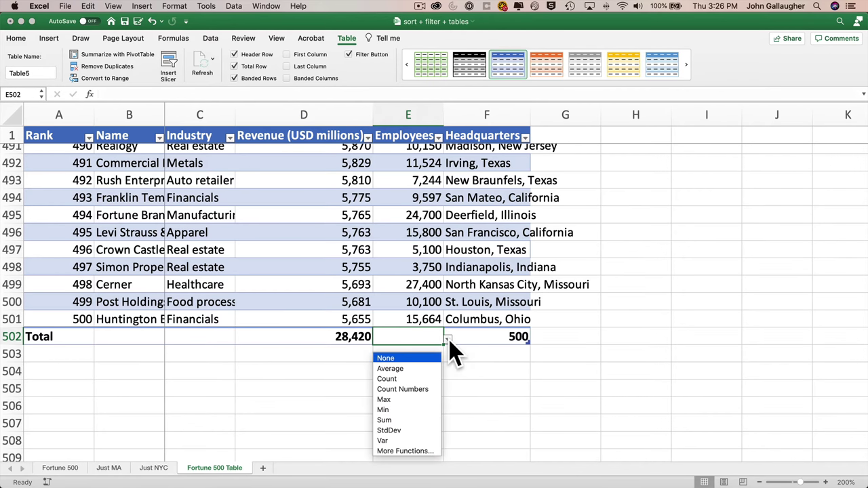
click(421, 420)
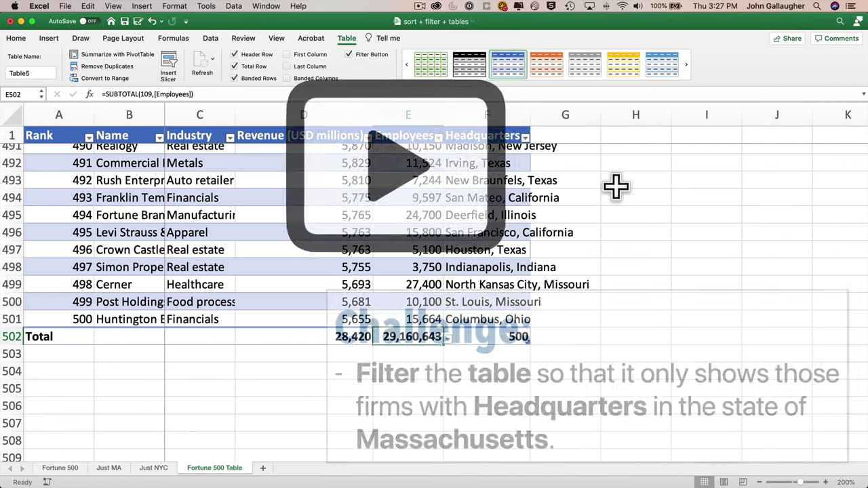
Filter Headquarters by searching 'Massachuse', leaving 16 companies with totals 28,128 and 1,103,863.
click(526, 138)
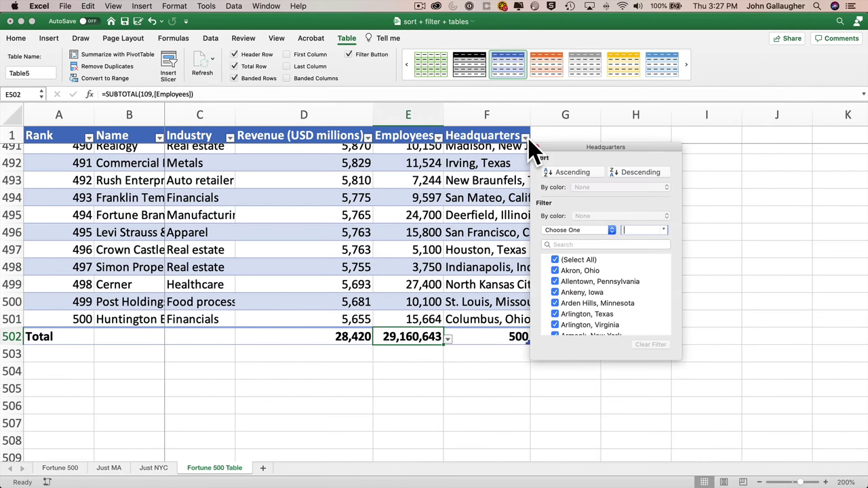
click(581, 245)
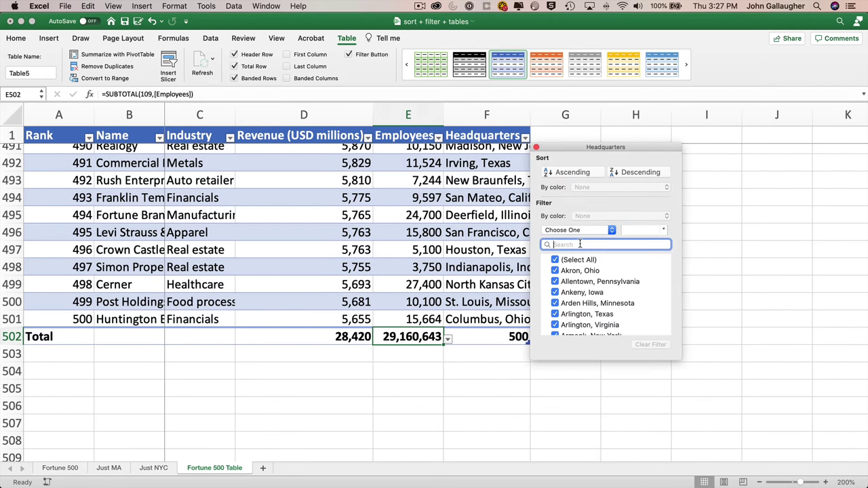
text(Massachuse)
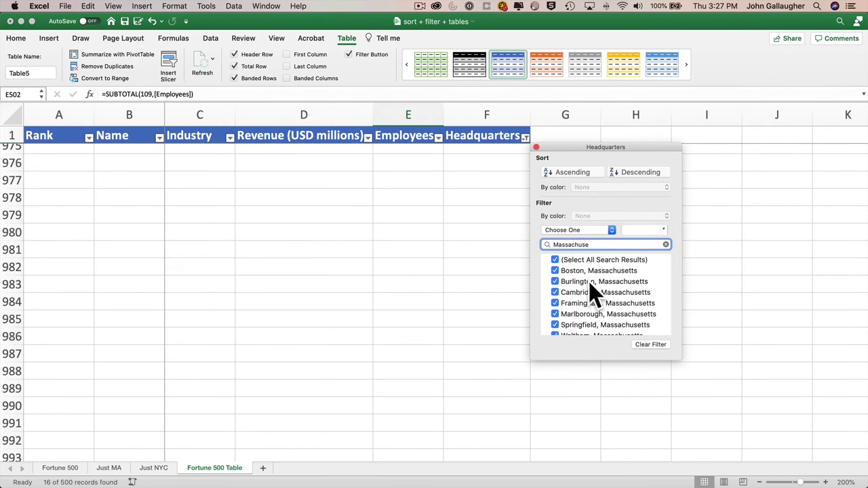
scroll(594, 293, down, 2)
scroll(589, 291, up, 2)
scroll(455, 229, up, 15)
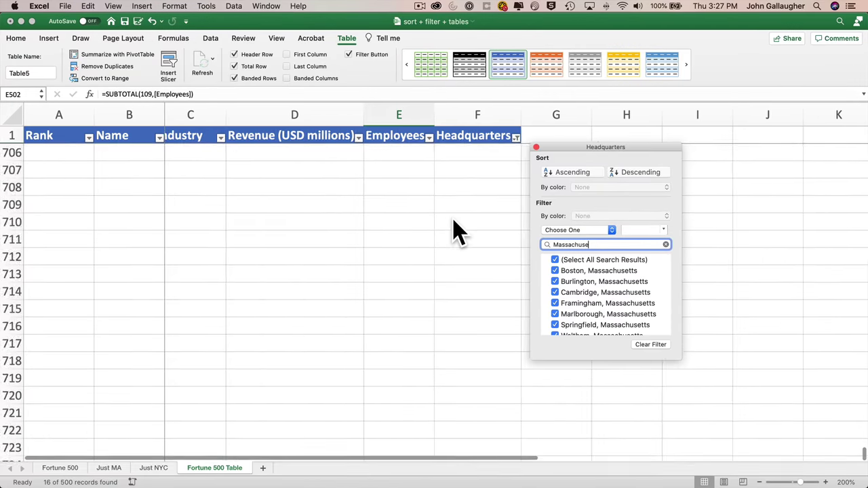
scroll(456, 230, up, 10)
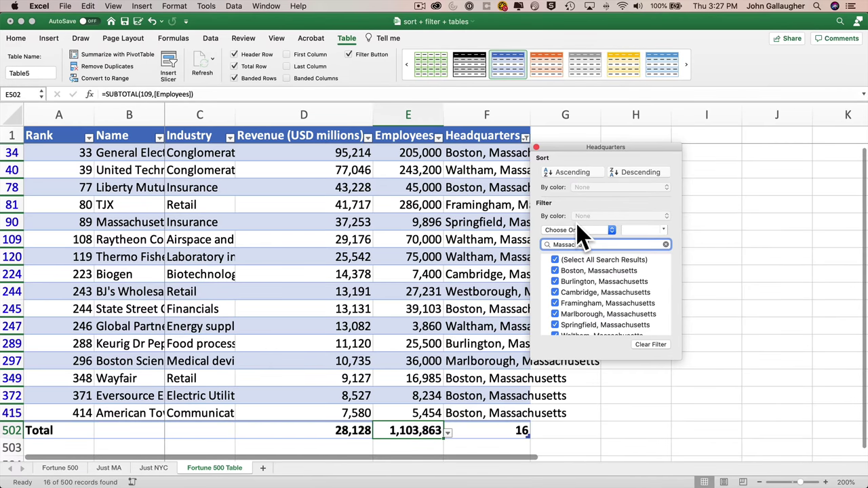
click(537, 147)
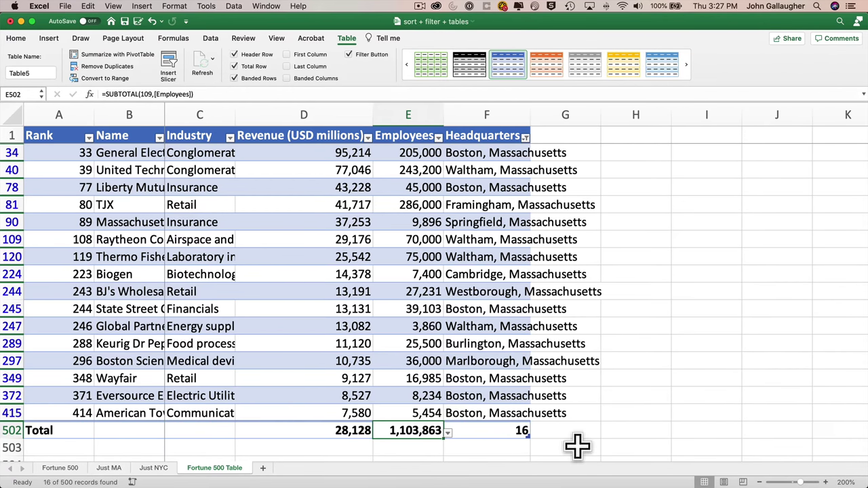
Switch between the Just MA and Fortune 500 sheets, ending on the Fortune 500 Table sheet.
click(112, 468)
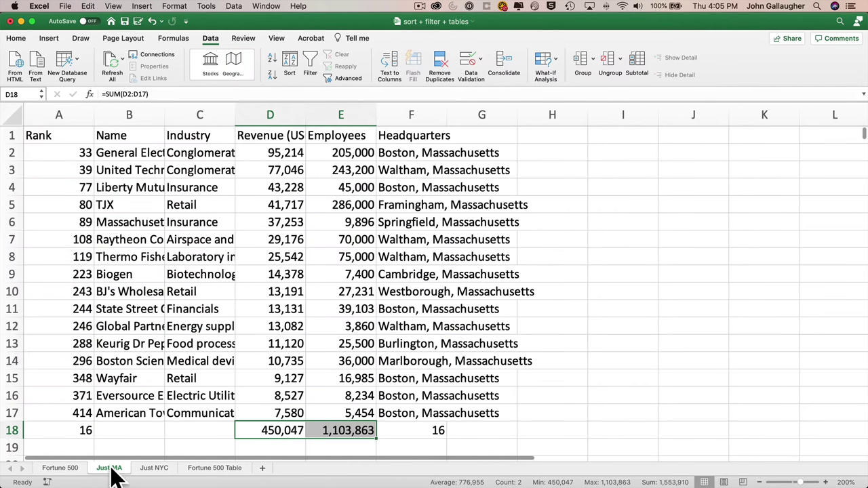
click(62, 468)
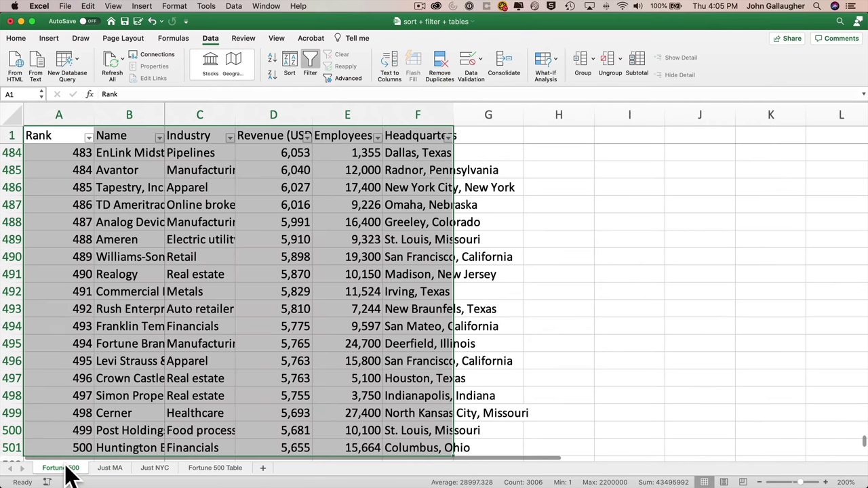
click(109, 468)
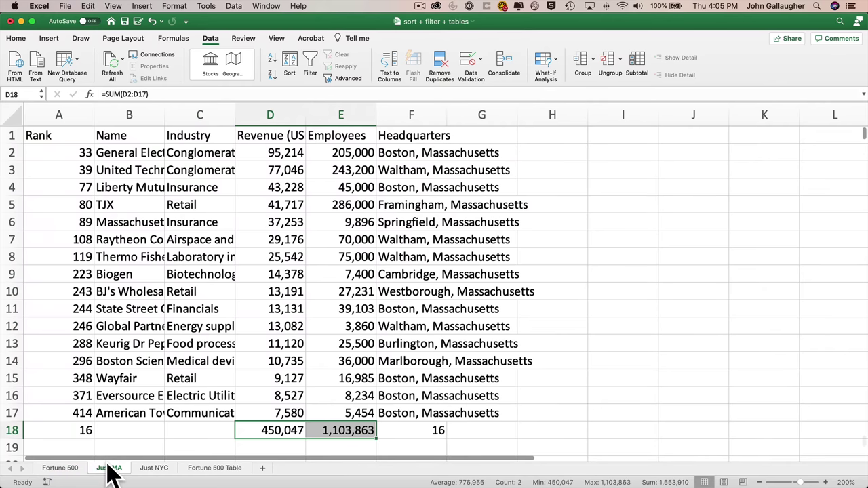
click(216, 468)
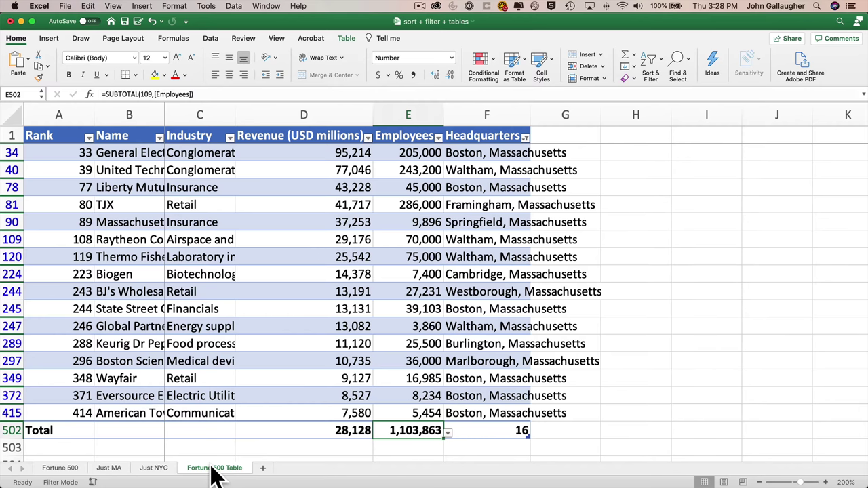
Clear the Massachusetts filter from the Data tab and scroll through all 500 rows.
click(211, 39)
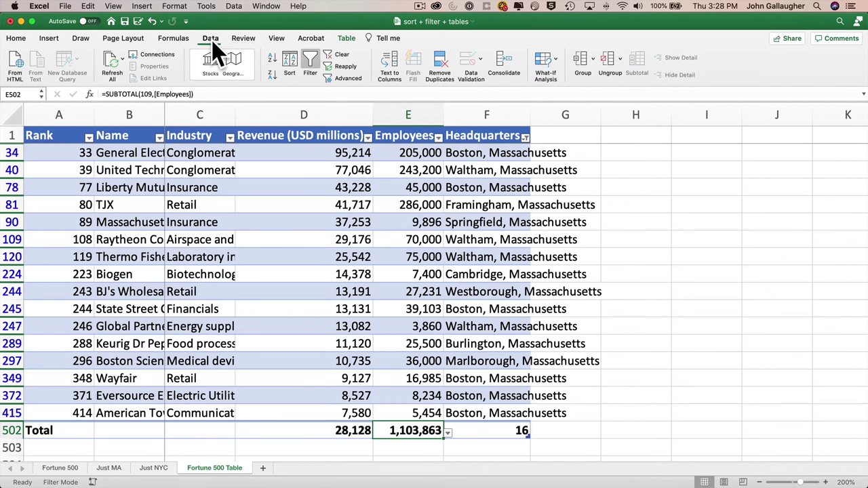
click(346, 55)
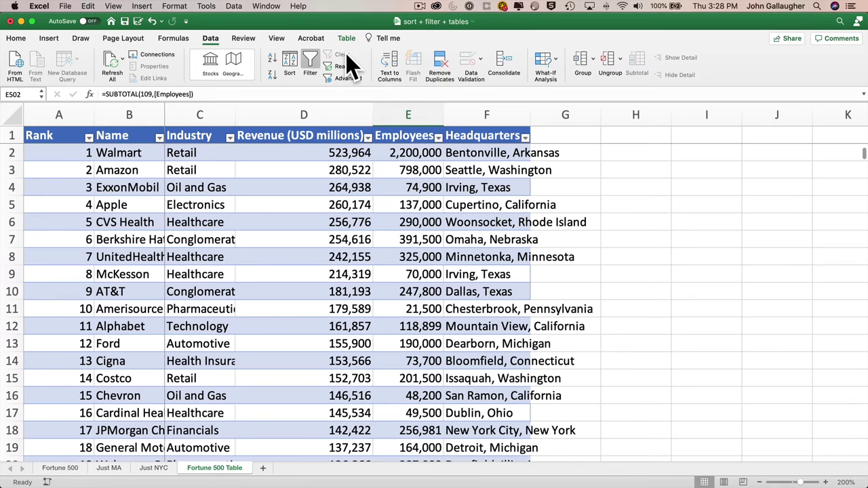
scroll(394, 296, down, 20)
scroll(394, 296, down, 20)
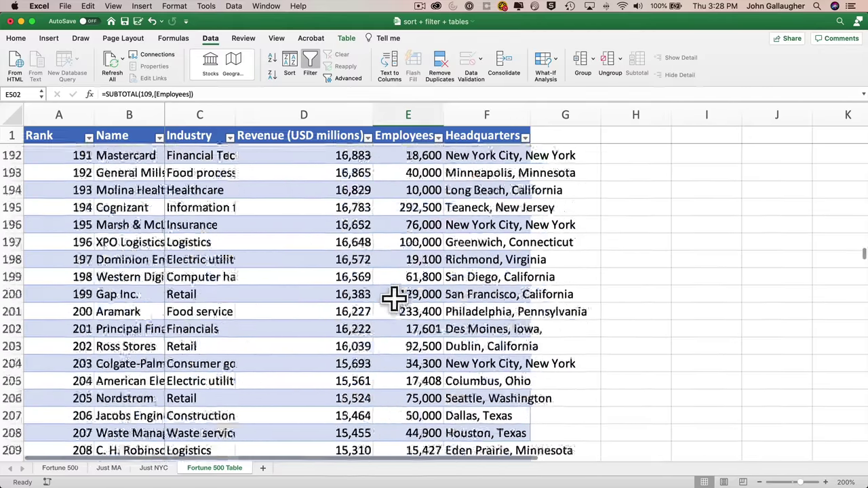
scroll(394, 296, down, 20)
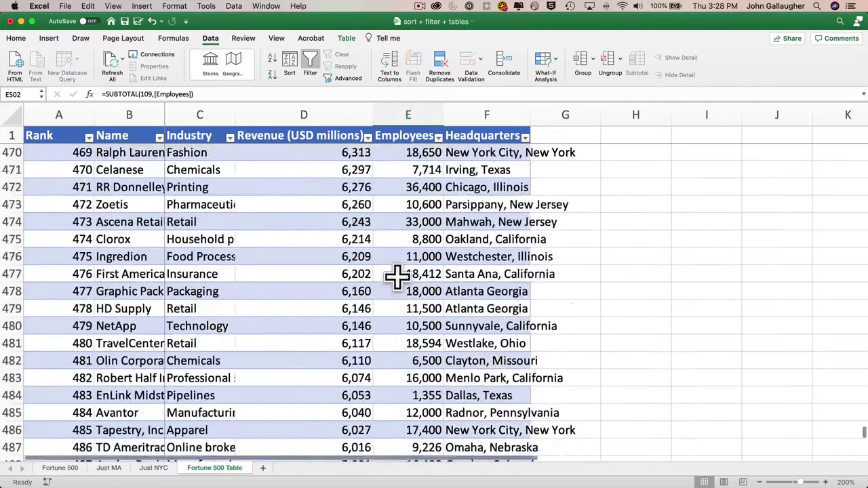
scroll(397, 276, up, 5)
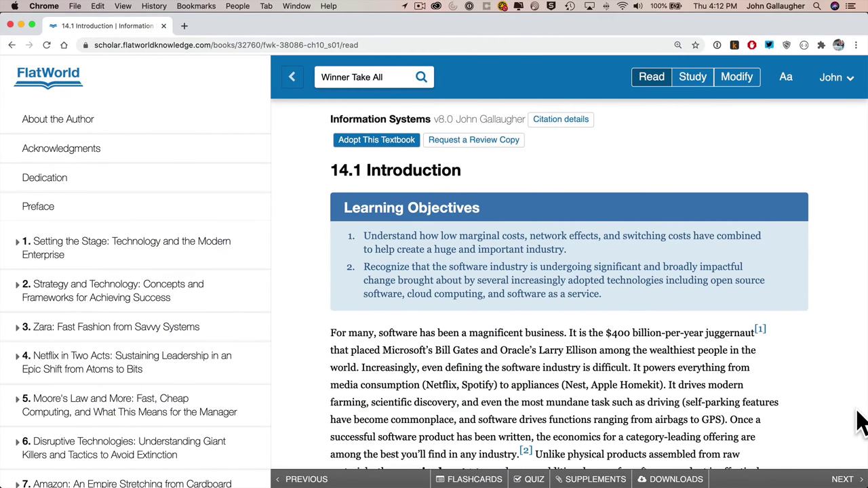
scroll(860, 424, down, 5)
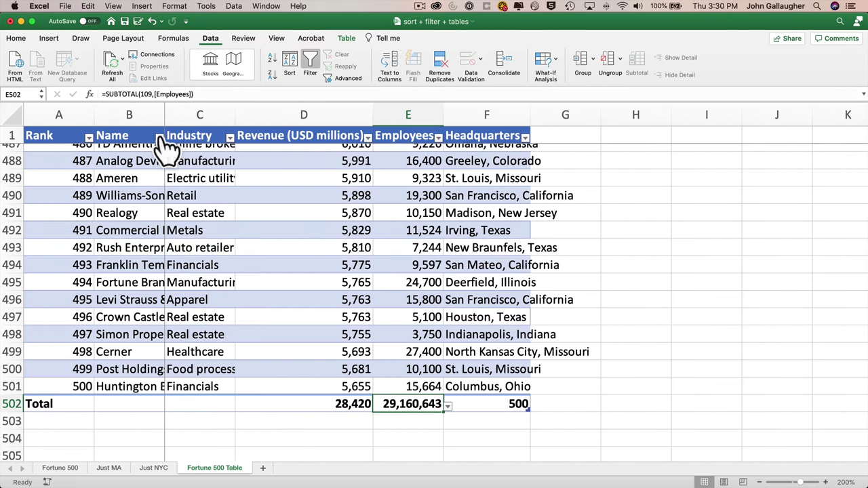
Filter the Name column to Intel Or equals Advanced Micro Devices.
click(161, 139)
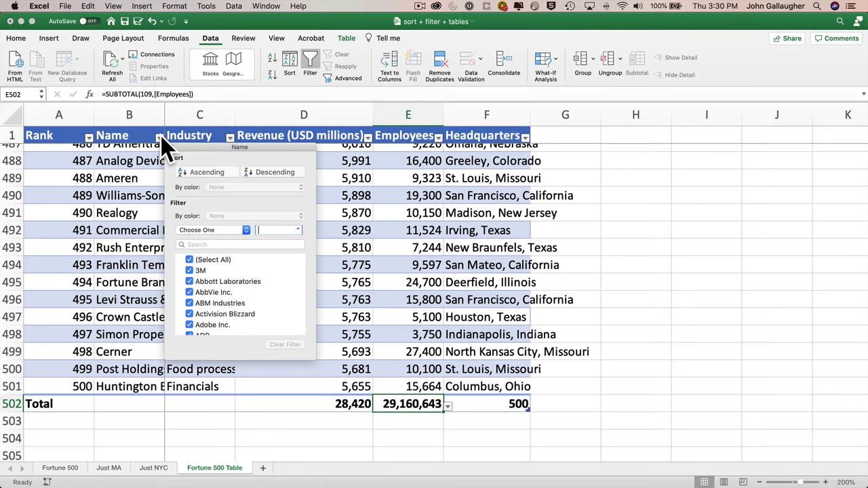
click(221, 245)
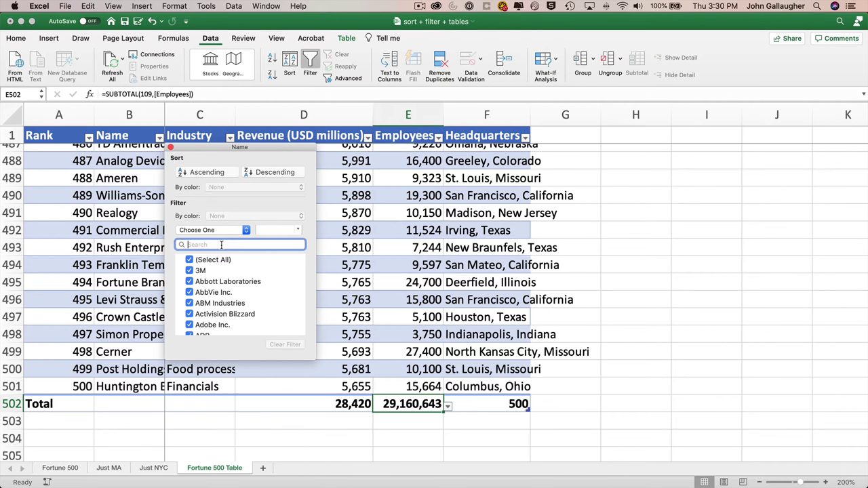
text(Intel)
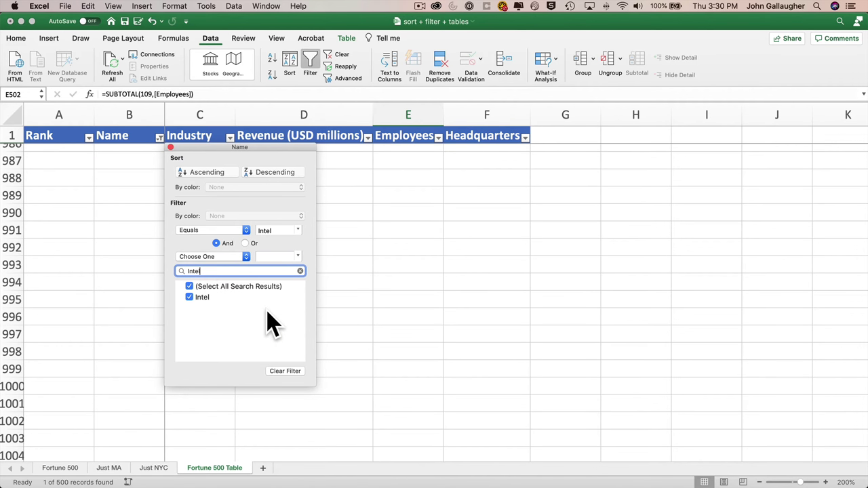
click(247, 244)
click(244, 258)
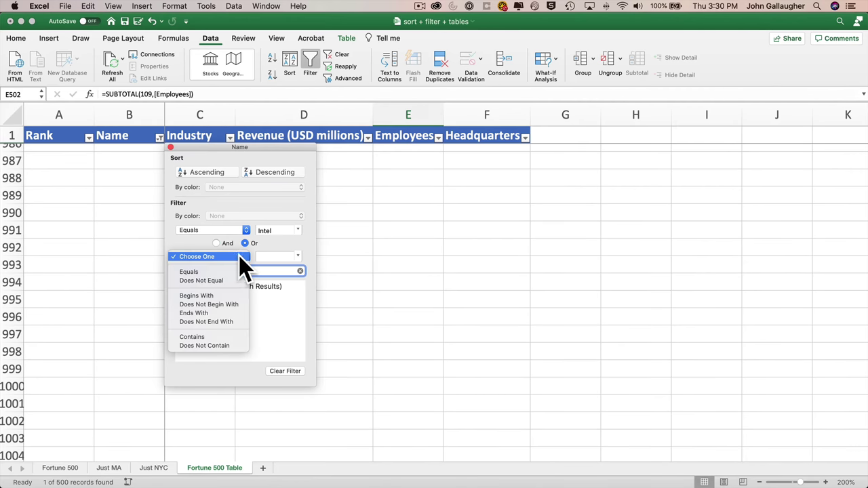
click(225, 271)
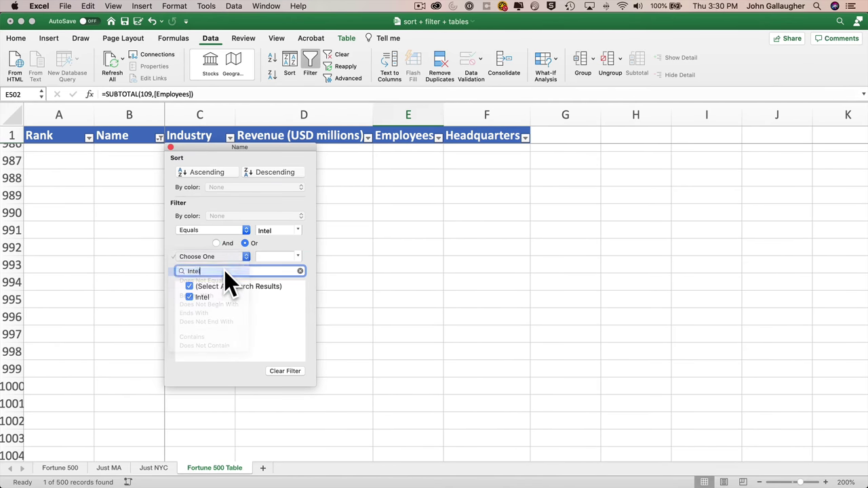
click(298, 257)
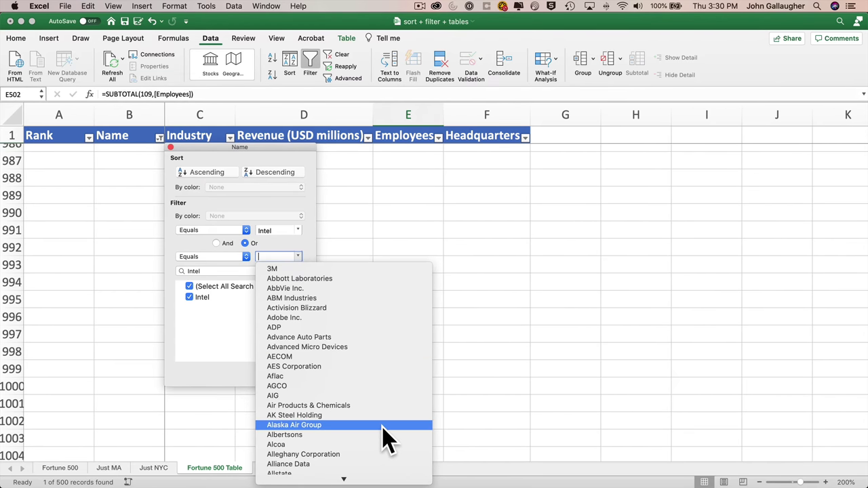
text(advanced)
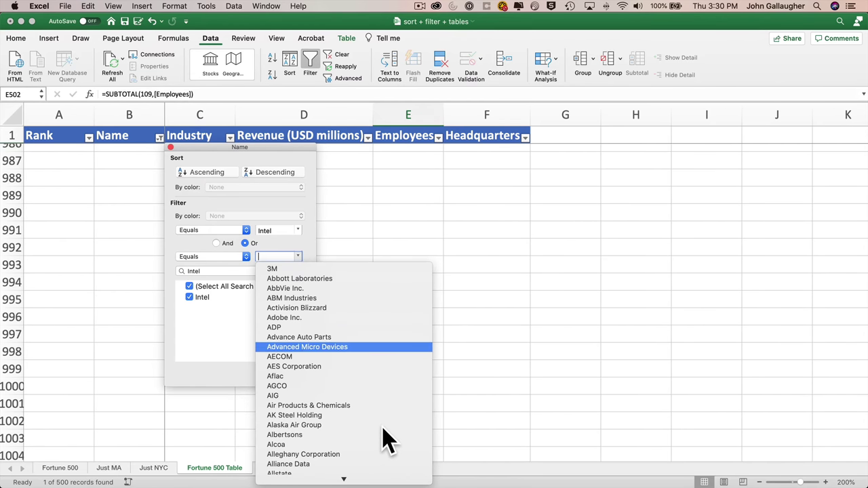
key(Return)
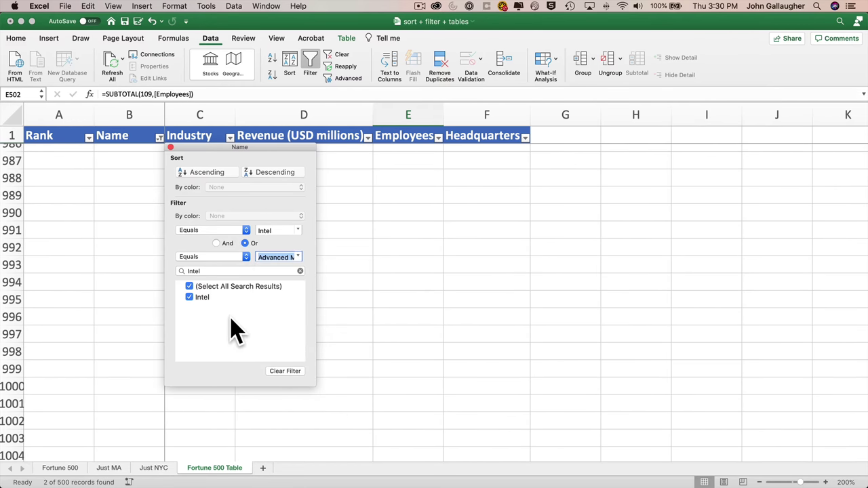
Close the filter options and review the Intel and AMD rows totalling 122,200 employees.
scroll(234, 330, down, 15)
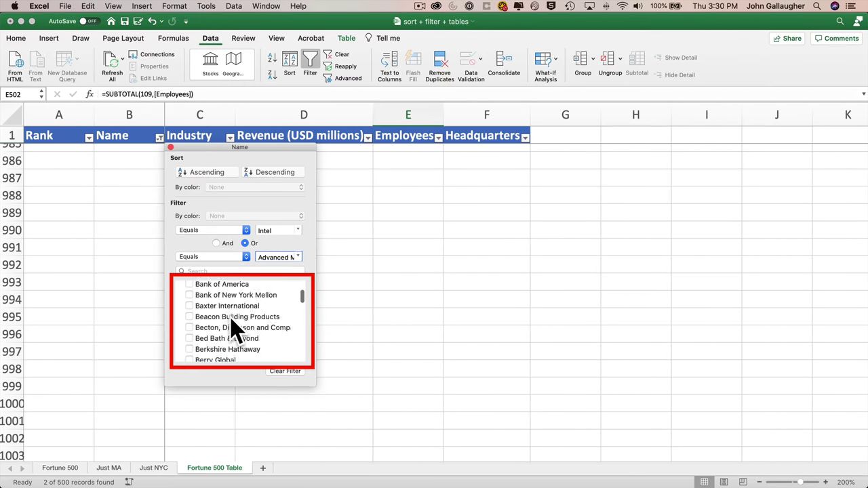
scroll(234, 331, down, 15)
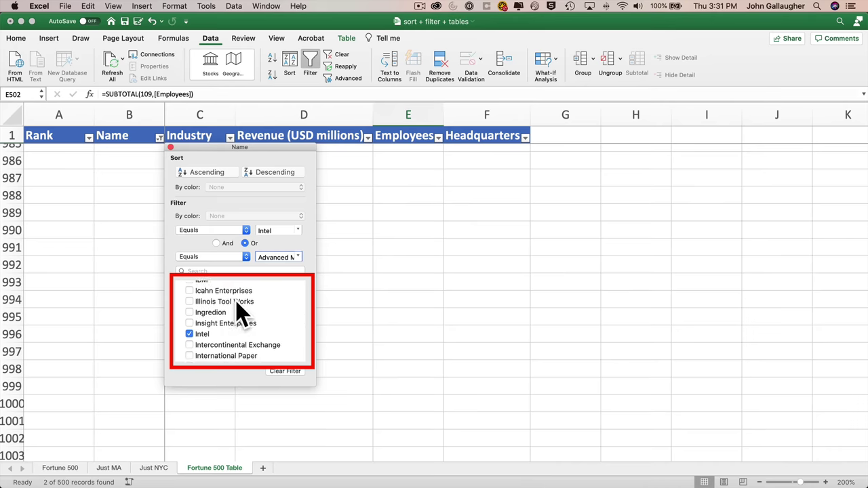
scroll(239, 313, up, 20)
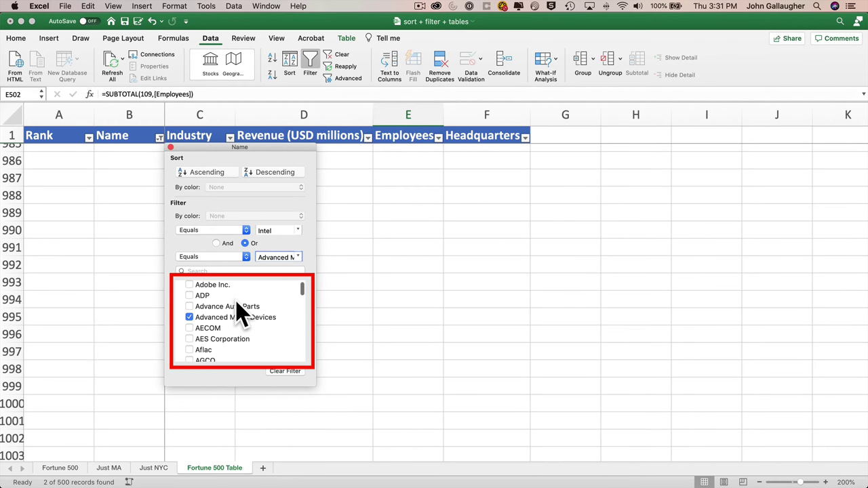
scroll(241, 312, up, 3)
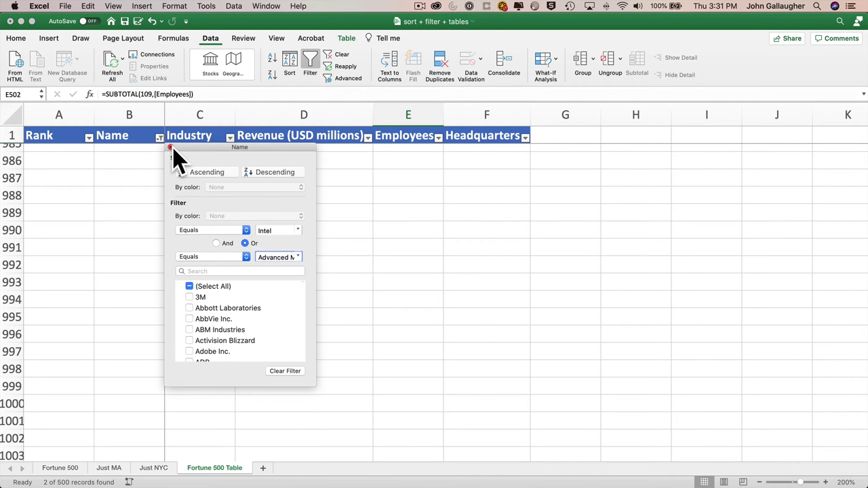
click(170, 148)
scroll(173, 151, up, 20)
scroll(173, 150, up, 20)
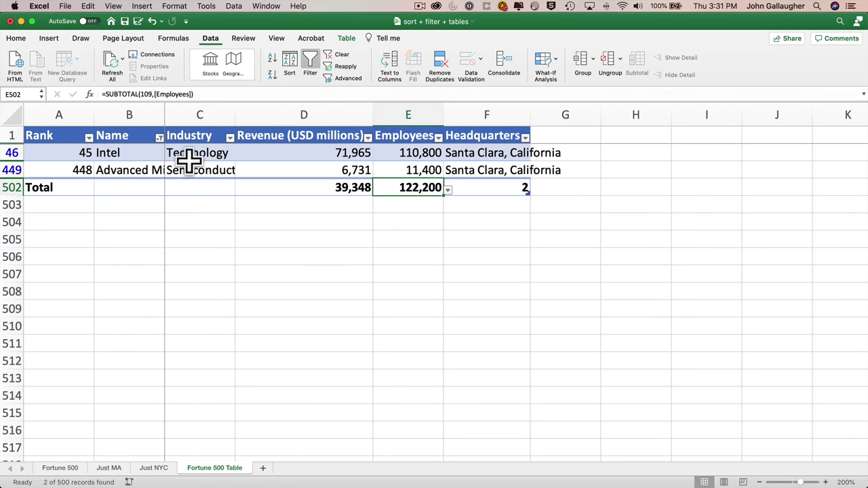
Widen the Industry and Name columns to fit full entries.
drag(236, 114, 253, 115)
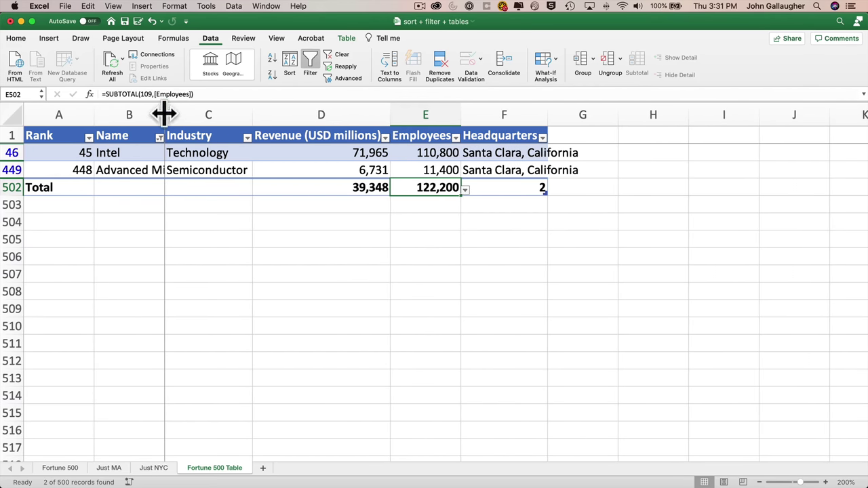
drag(165, 113, 231, 115)
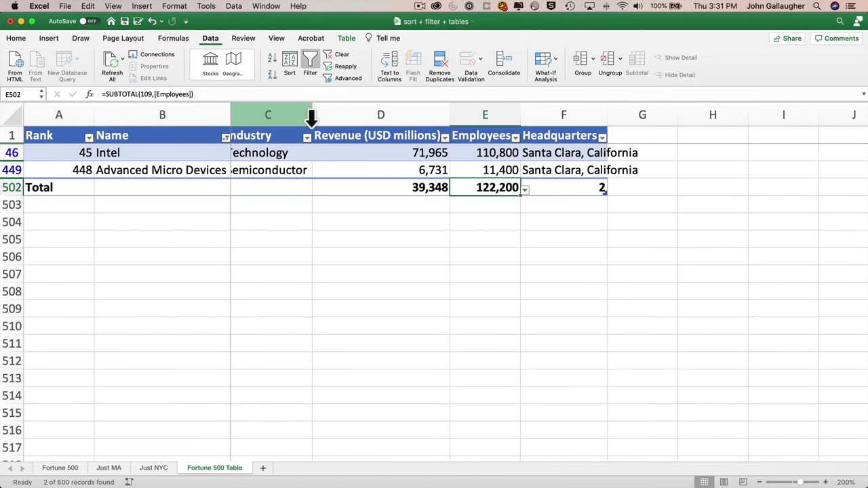
scroll(284, 174, left, 1)
Copy AMD's Semiconductor industry into Intel's cell C46, replacing Technology.
click(285, 172)
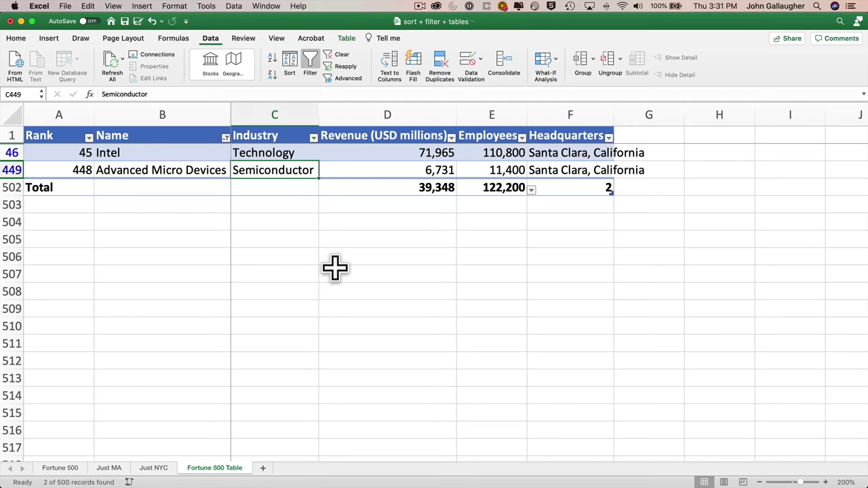
key(super+c)
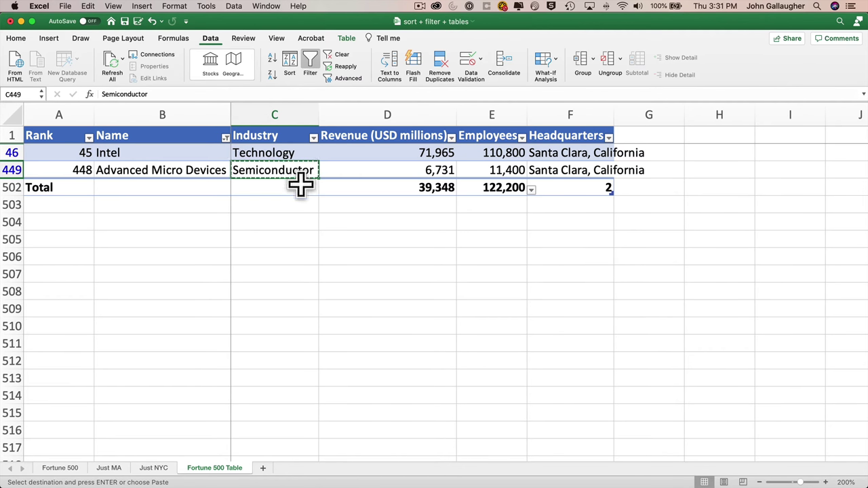
click(282, 158)
key(super+v)
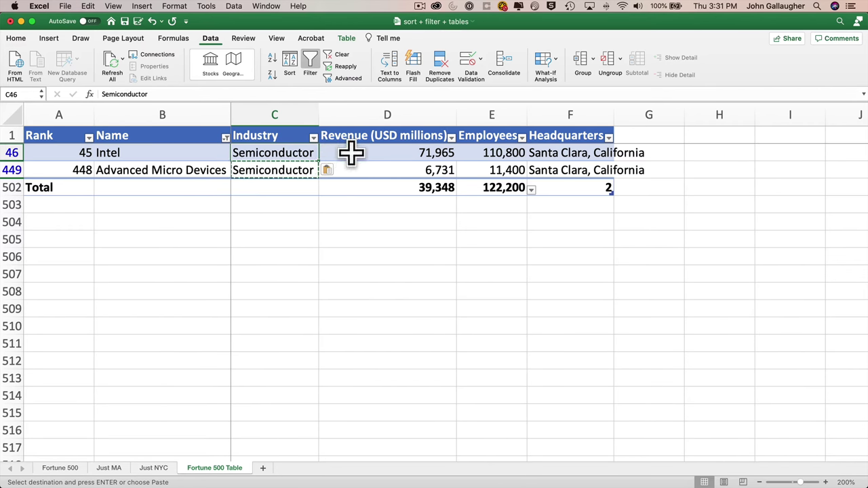
Clear the Name filter and filter Industry by searching 'semicon'.
click(337, 56)
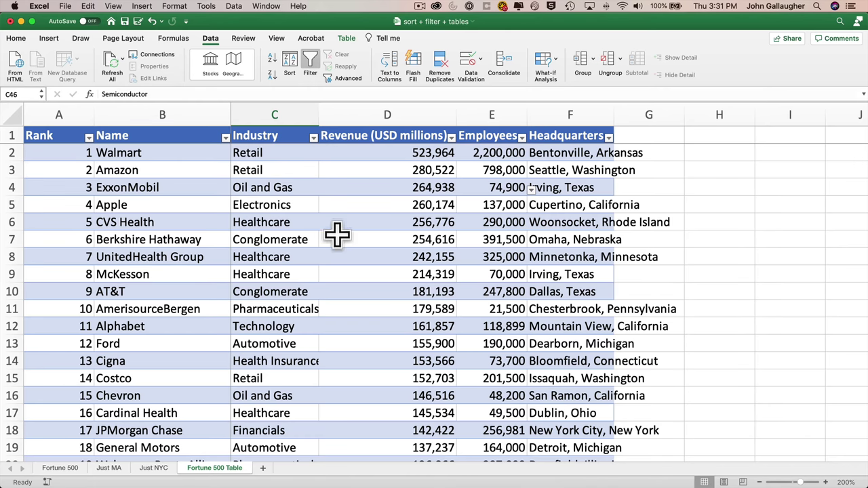
click(314, 138)
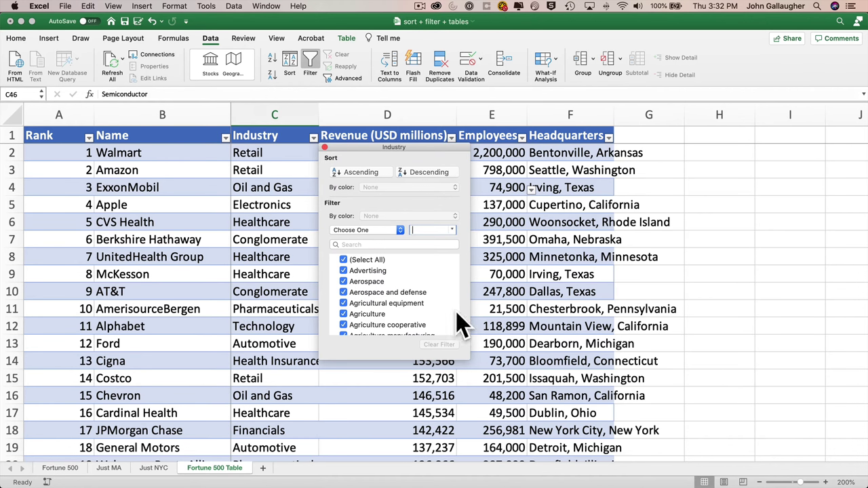
click(394, 243)
text(semicondu)
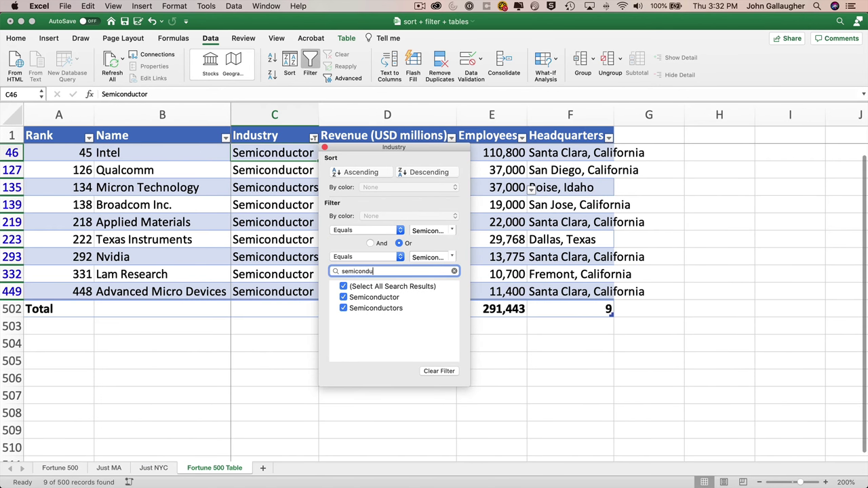
key(BackSpace)
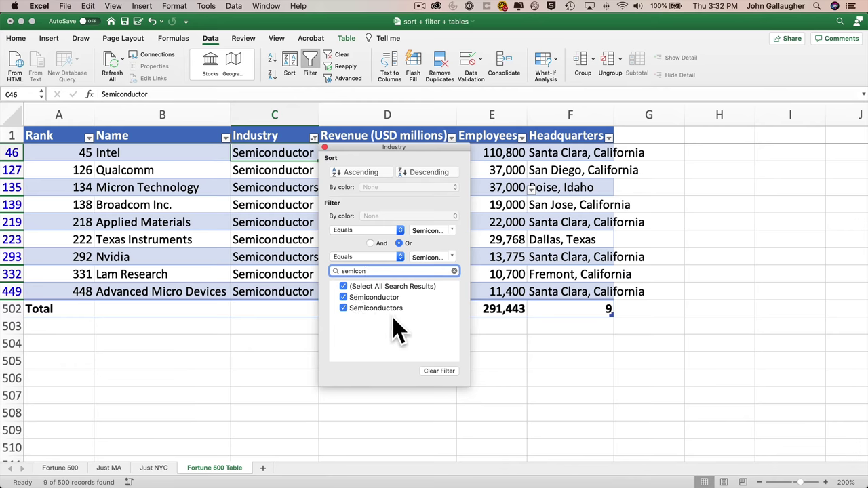
drag(387, 155, 527, 170)
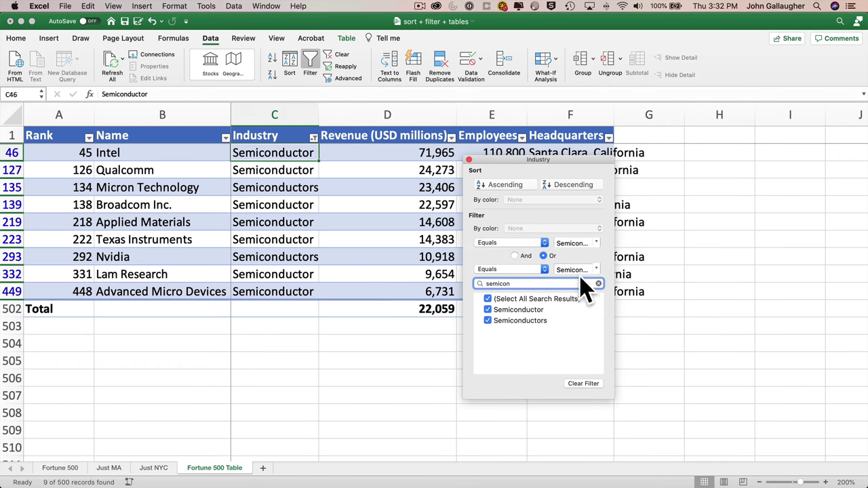
Check both Industry criteria lists, leaving Semiconductor and Semiconductors selected unchanged.
click(598, 245)
scroll(613, 277, down, 10)
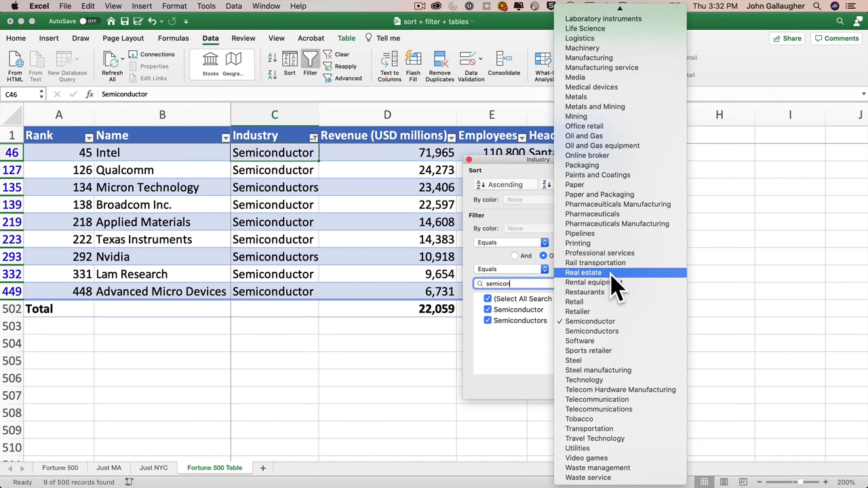
click(526, 363)
click(598, 271)
scroll(587, 379, down, 10)
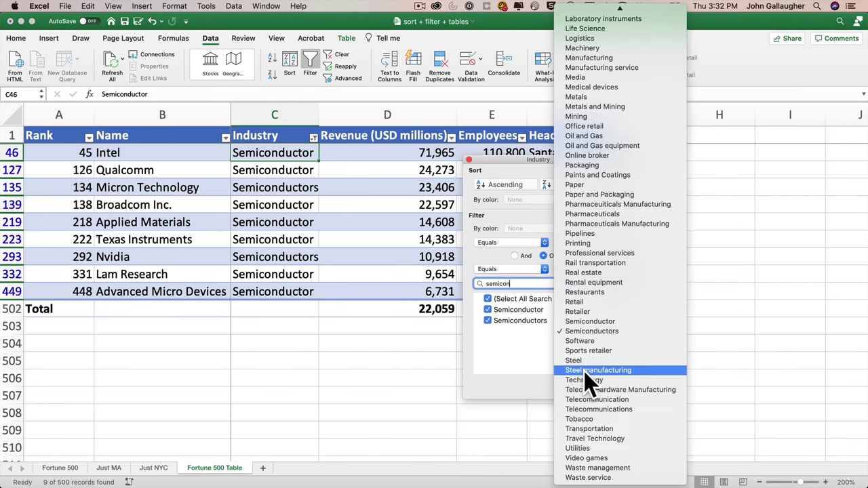
click(519, 406)
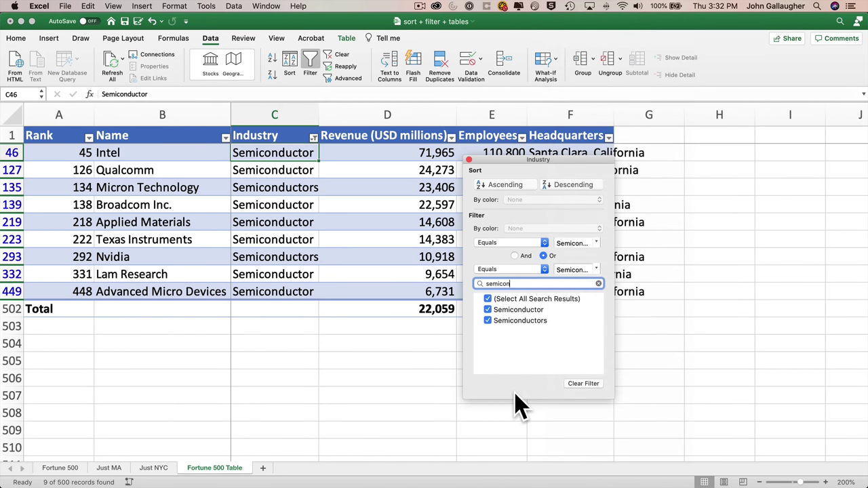
click(469, 161)
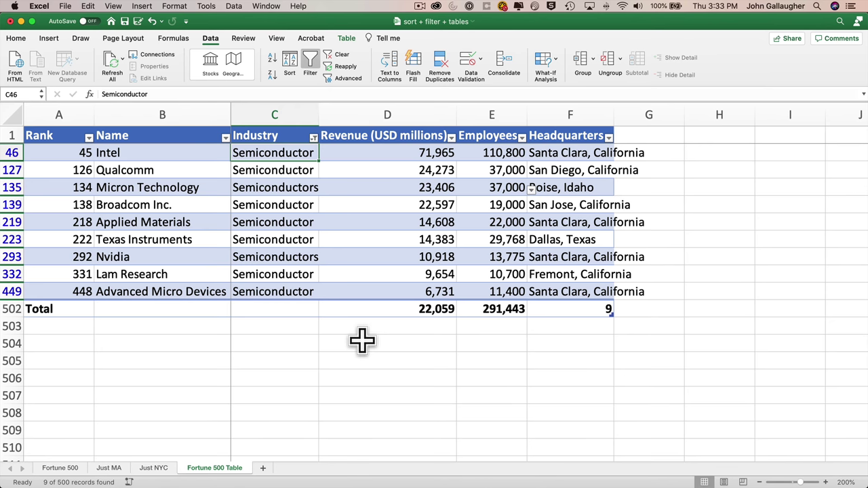
Add a '% of Industry' header in G1 and widen the Headquarters column.
click(629, 136)
drag(615, 115, 657, 115)
text(% of Indu)
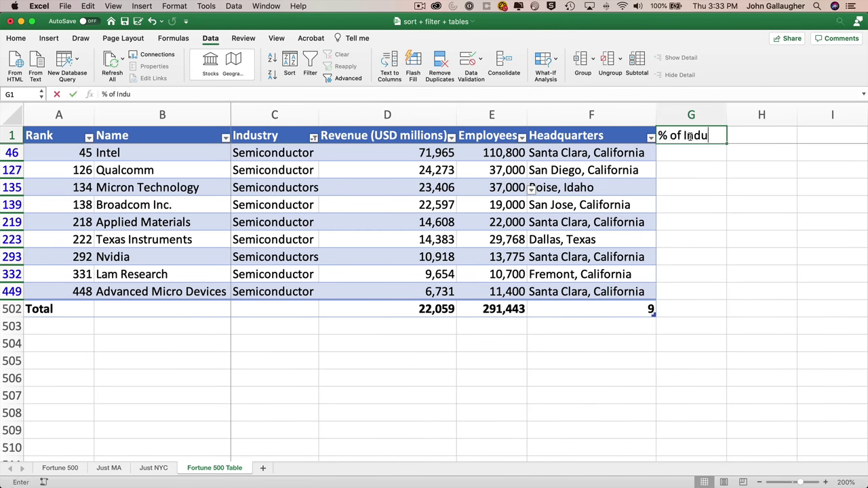
text(stry)
key(Return)
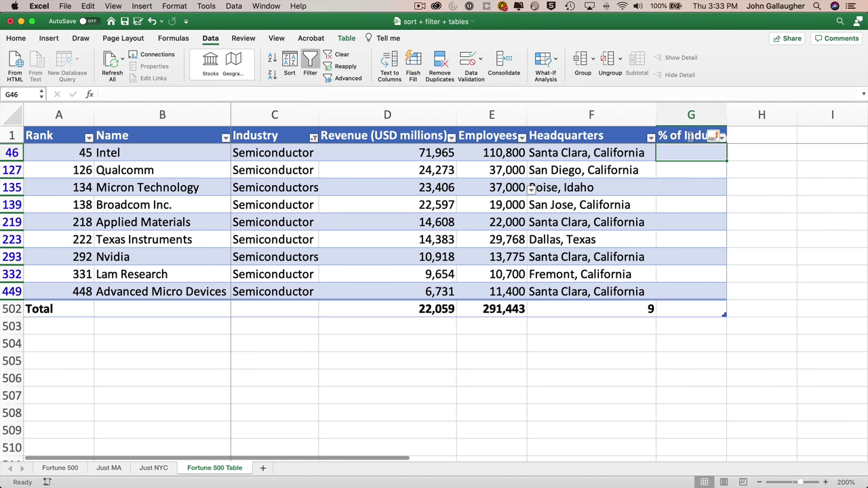
Change the Revenue Total row function to Sum, giving 198,535.
click(428, 310)
click(461, 311)
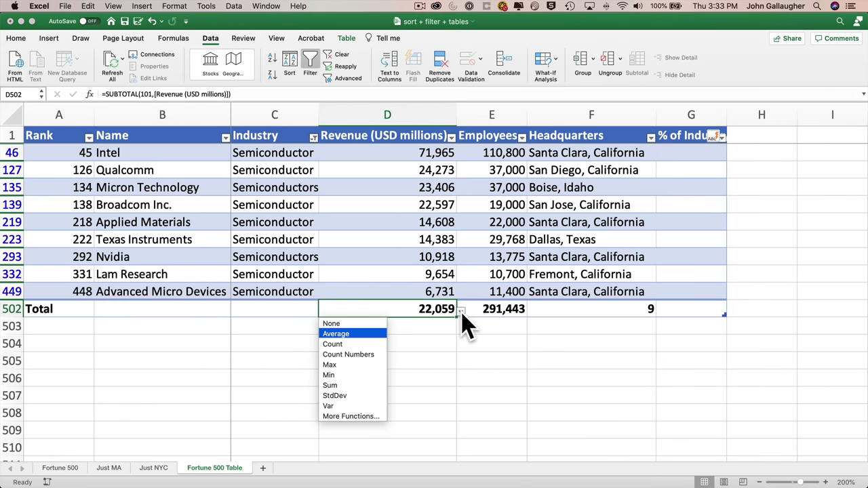
click(367, 386)
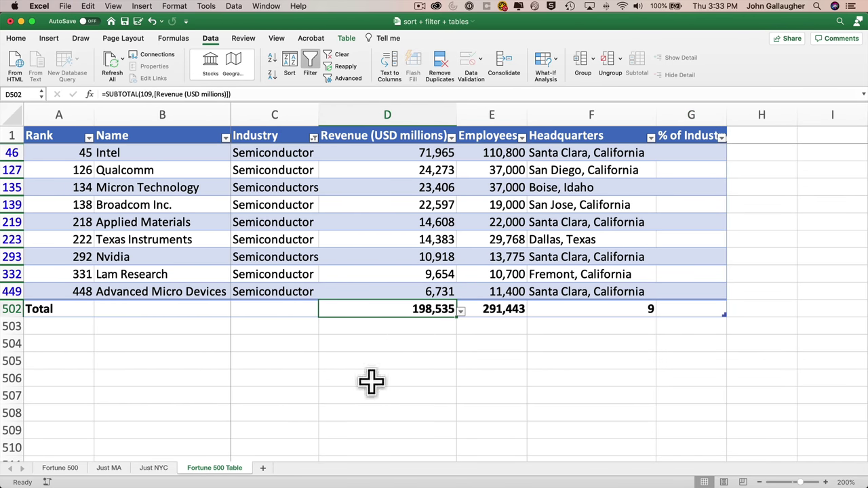
click(702, 154)
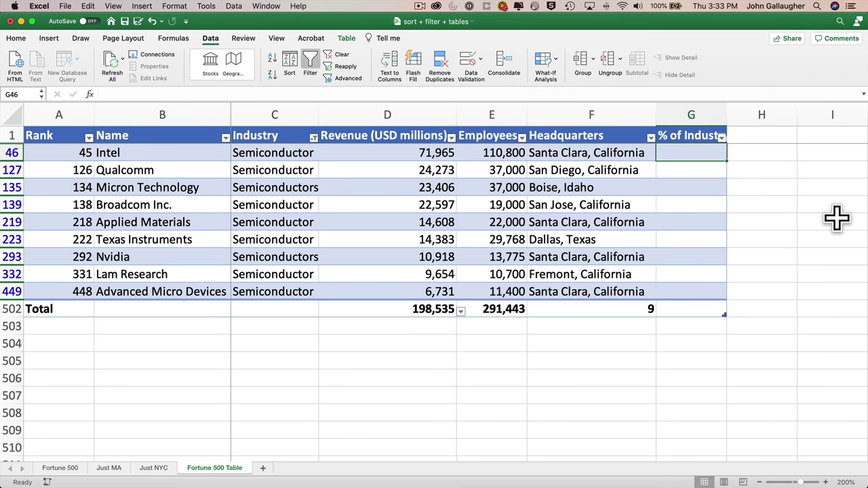
In G46, enter a formula dividing Intel's revenue by the Total row revenue.
text(=)
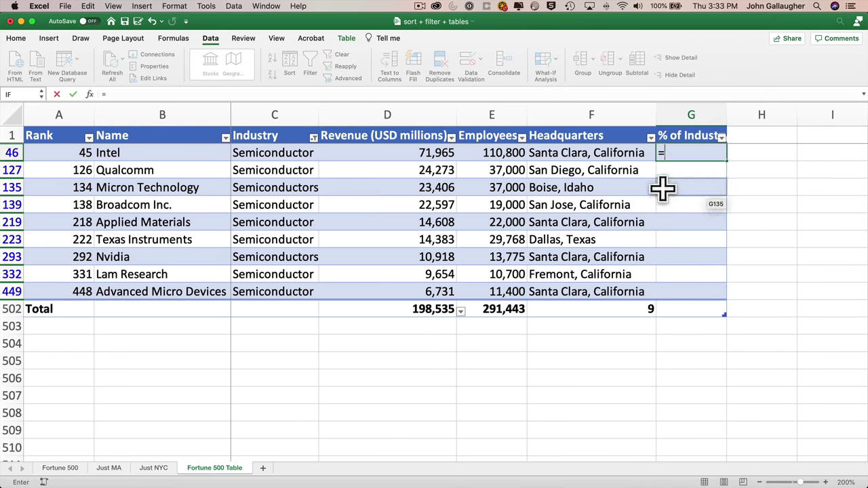
click(432, 152)
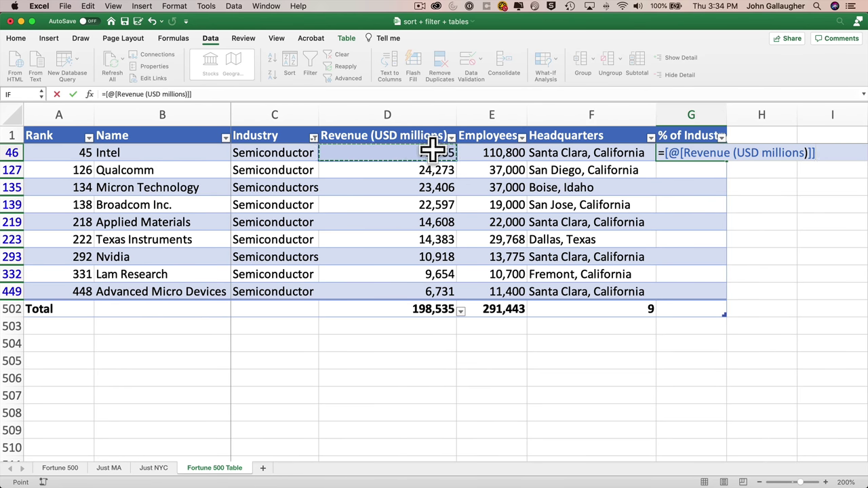
text(/)
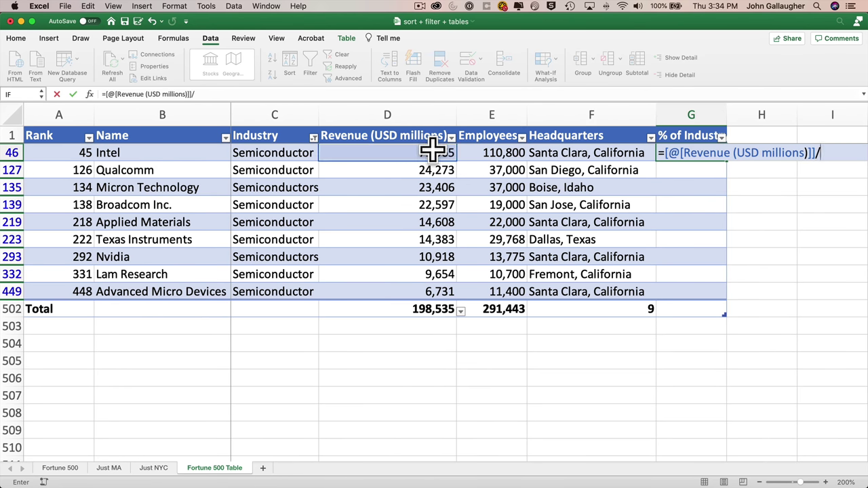
click(438, 307)
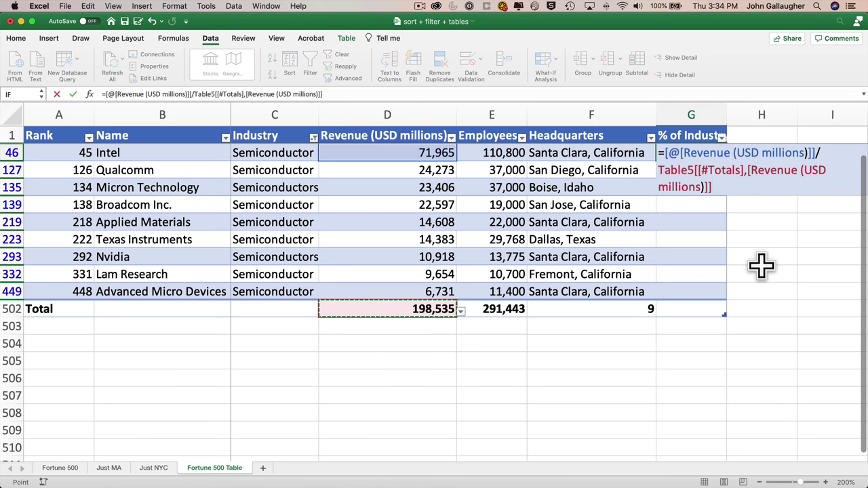
key(Return)
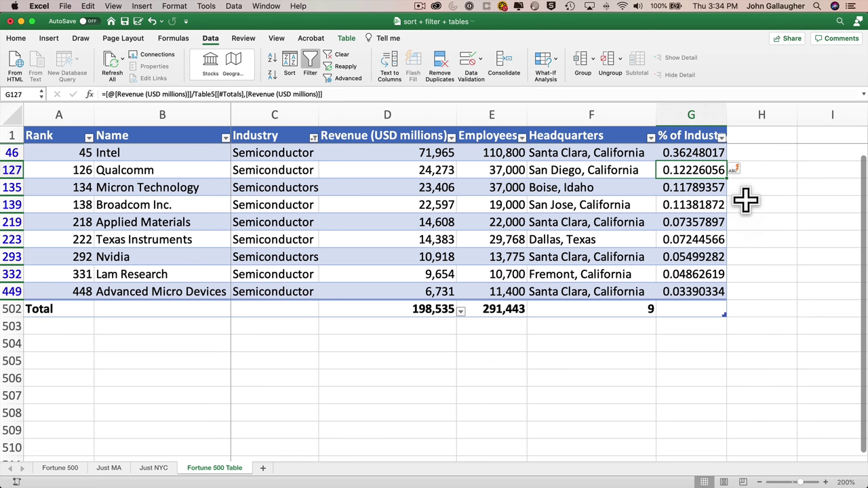
Format G46 as a one-decimal percentage and fill it down the column.
click(692, 152)
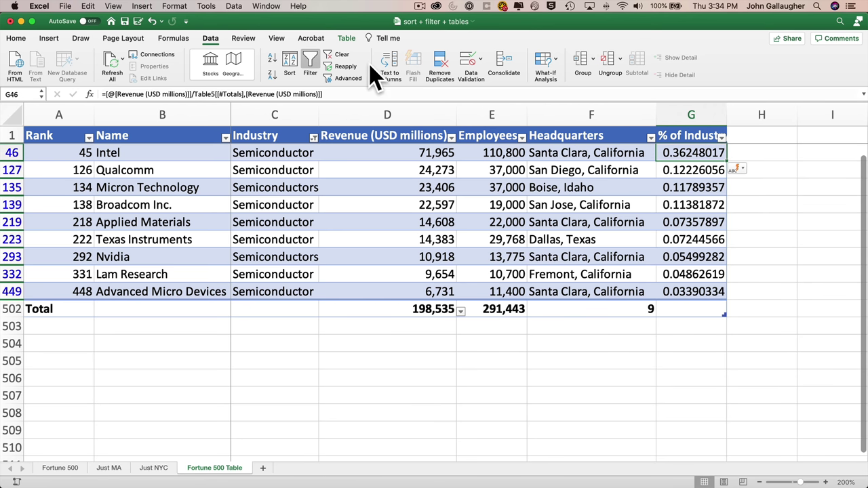
click(19, 38)
click(399, 75)
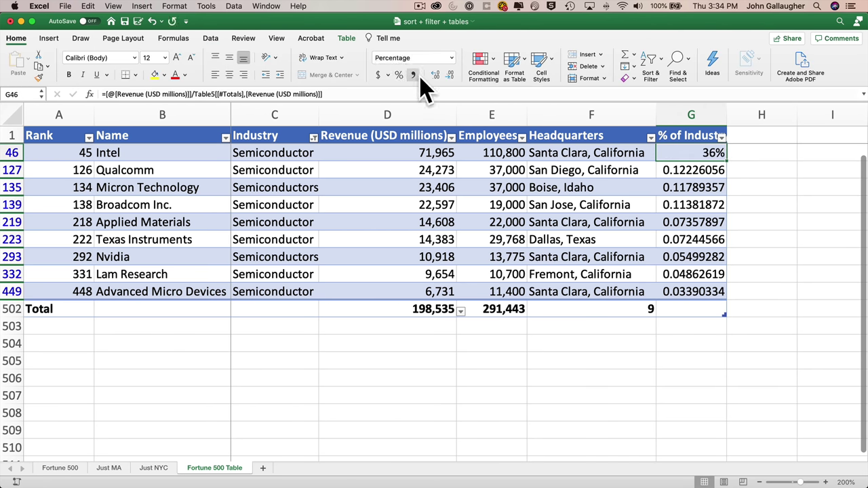
click(436, 76)
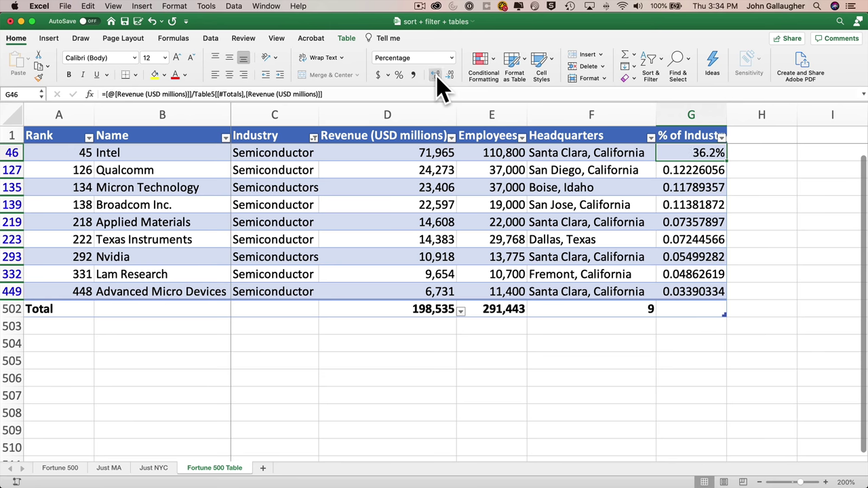
double_click(726, 161)
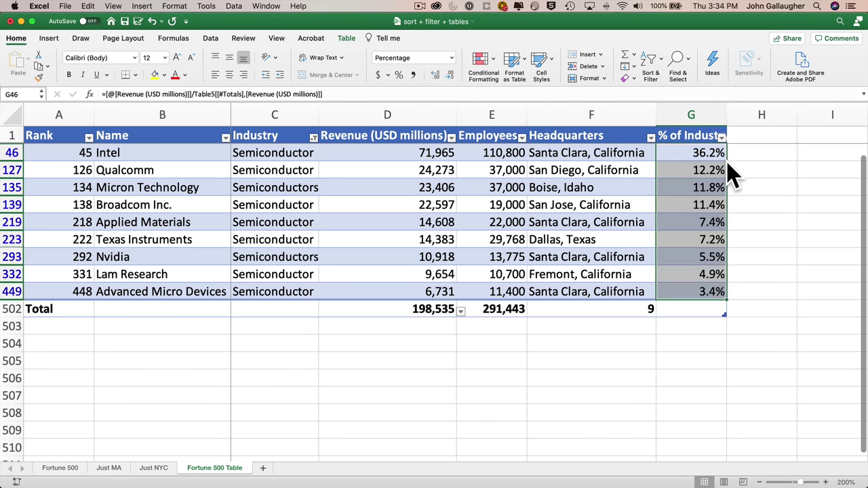
Set the % of Industry total to Sum, formatted as a percentage showing 100%.
click(710, 309)
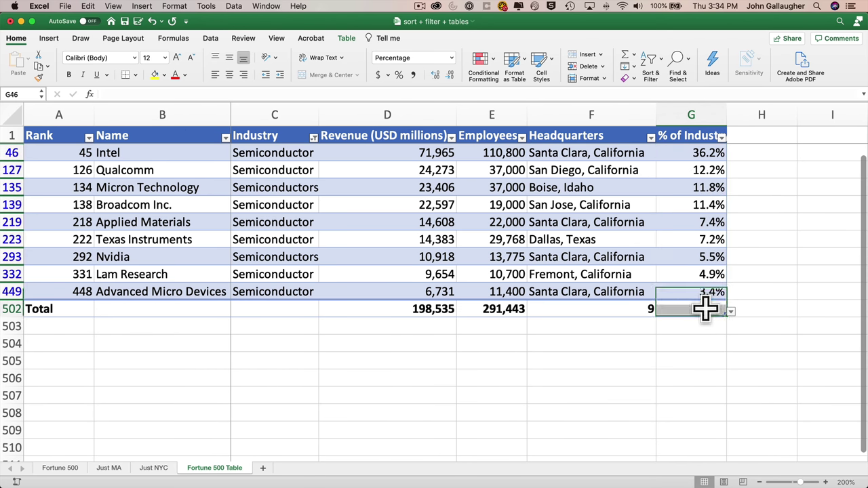
click(731, 312)
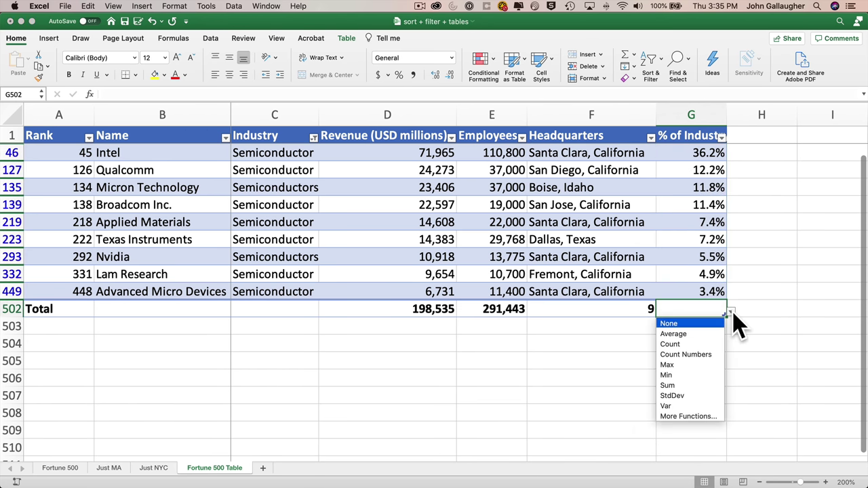
click(704, 385)
click(399, 75)
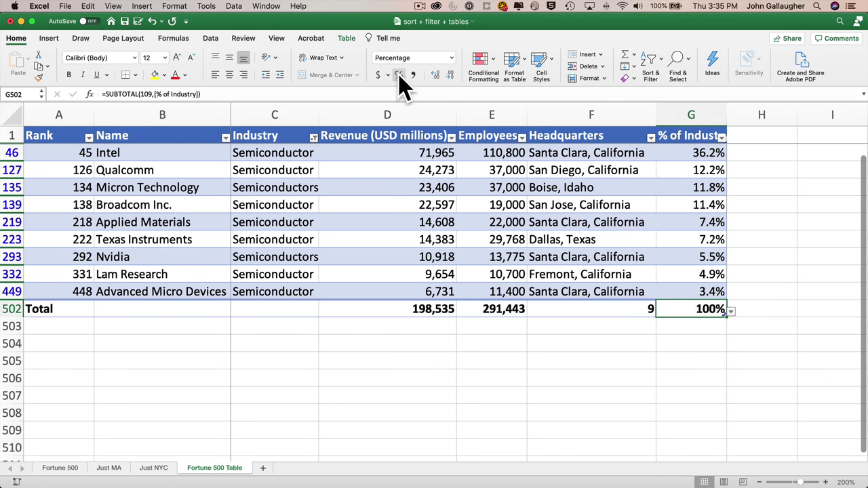